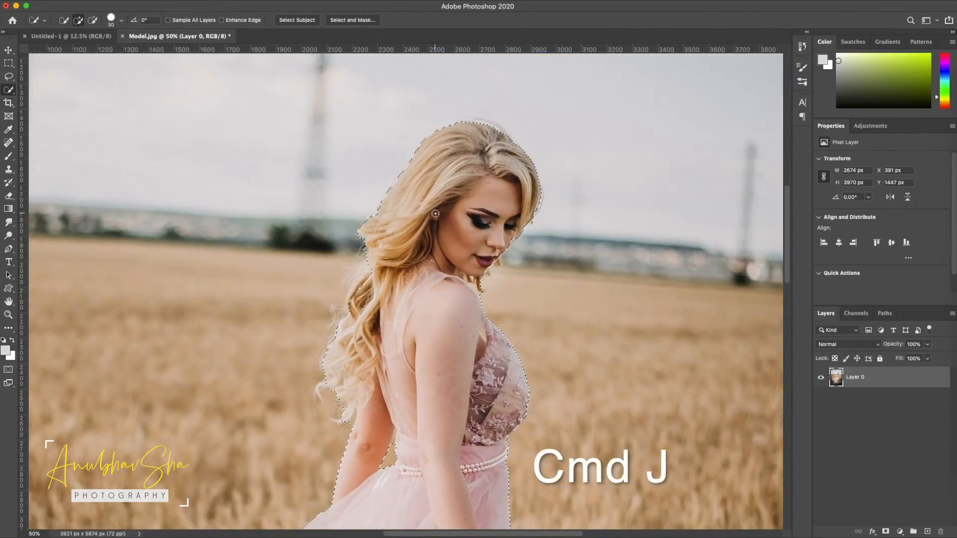
Step: Copy the selected model from Layer 0 to a new layer and hide Layer 0 to isolate the cutout
key(super+j)
click(820, 398)
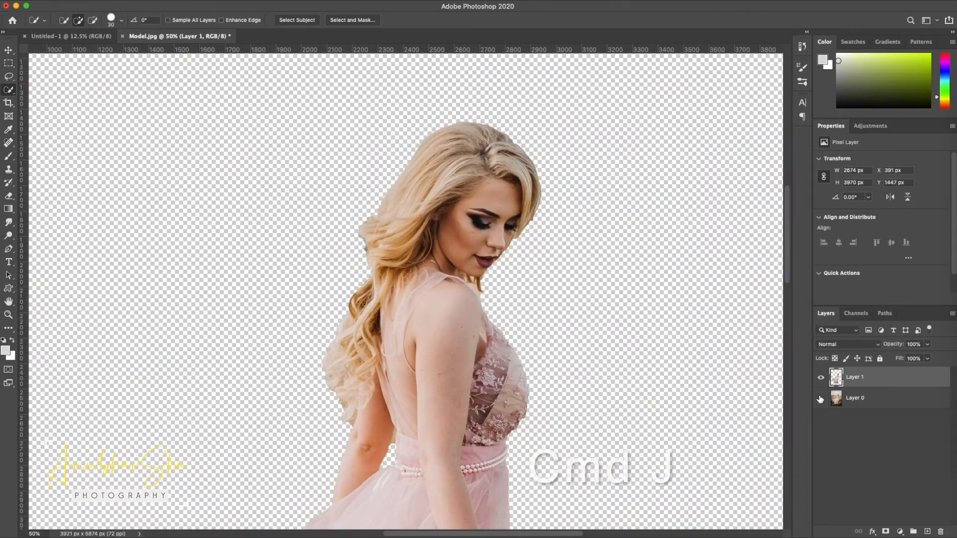
key(super+0)
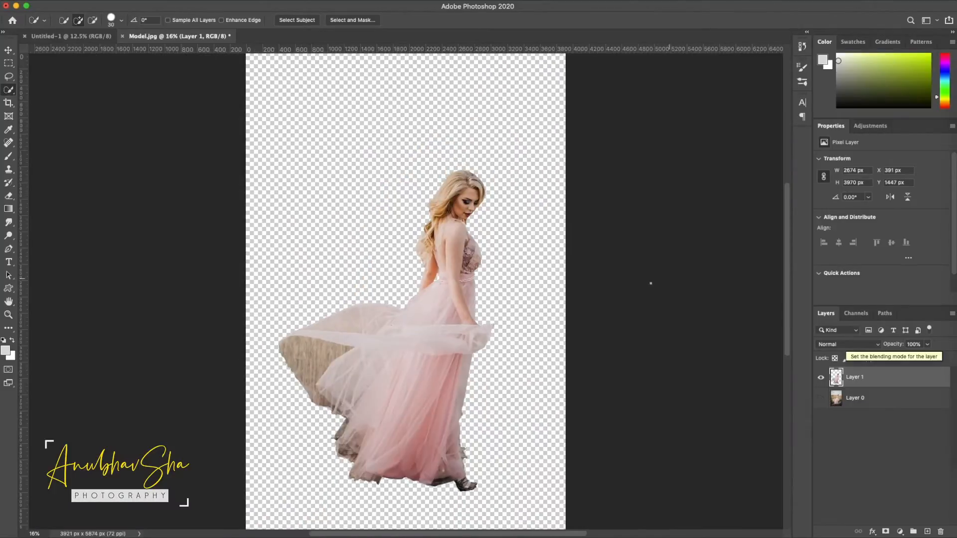
Step: Duplicate Layer 0, keeping the original hidden and the copy visible
click(855, 399)
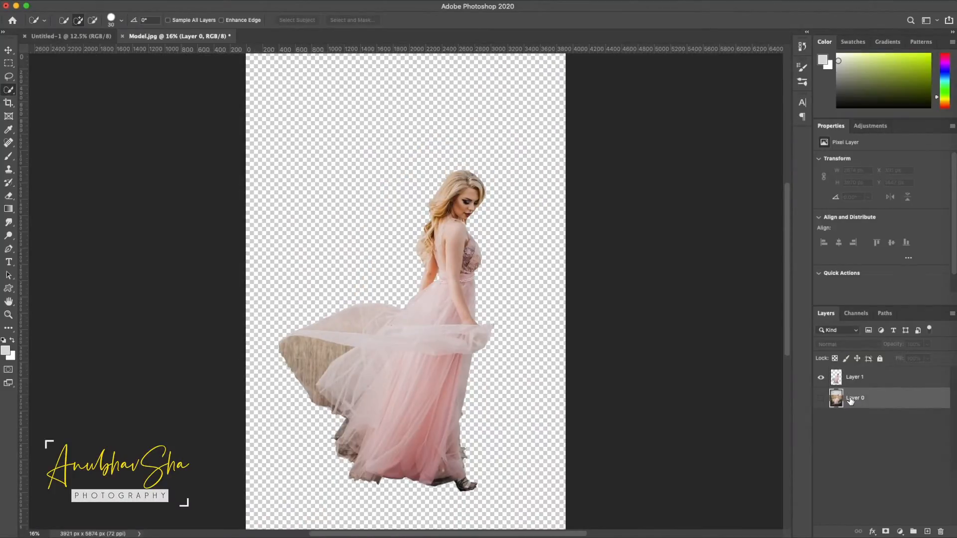
key(super+j)
click(822, 398)
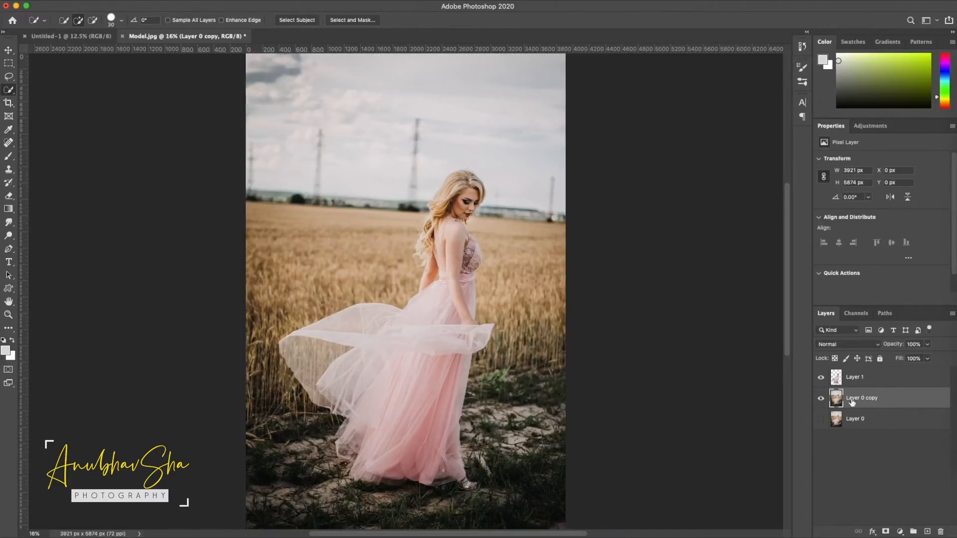
Step: Load Layer 1's outline as a selection, remove the model from Layer 0 copy with a content-aware fill, and deselect
super+click(840, 379)
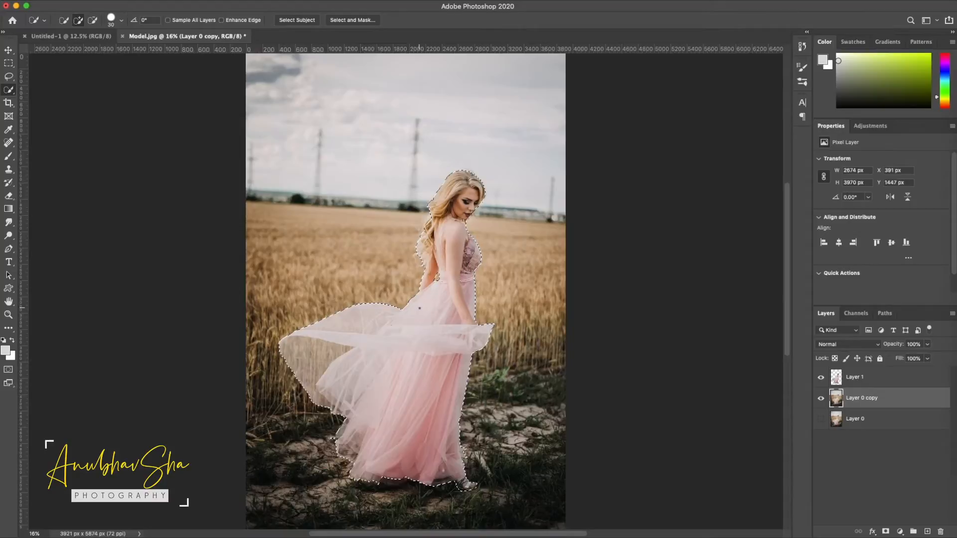
click(821, 377)
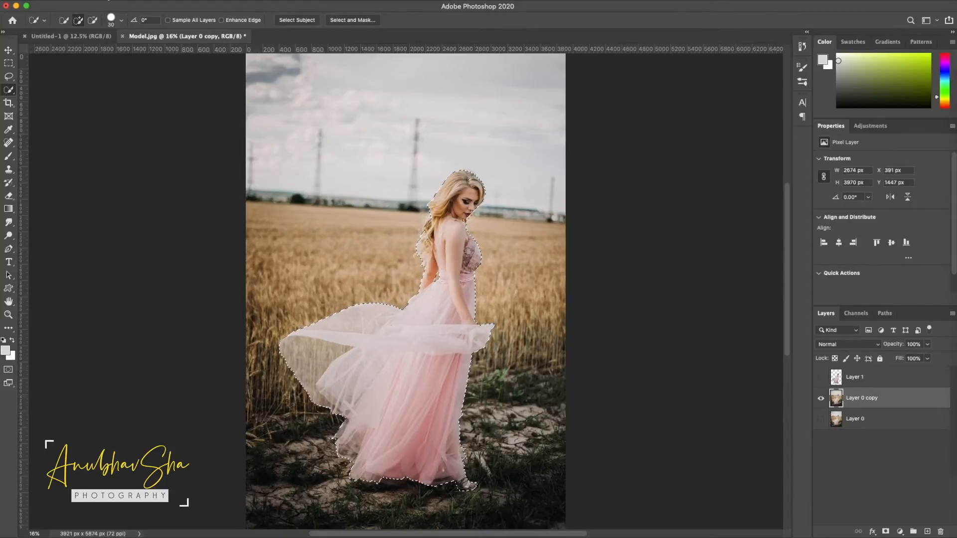
click(97, 0)
click(130, 156)
click(481, 221)
click(476, 179)
click(553, 227)
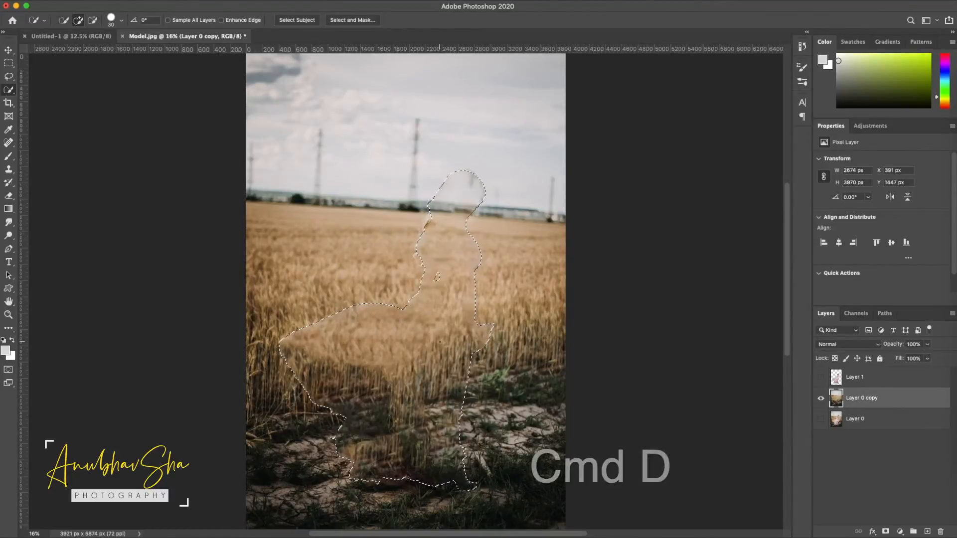
key(super+d)
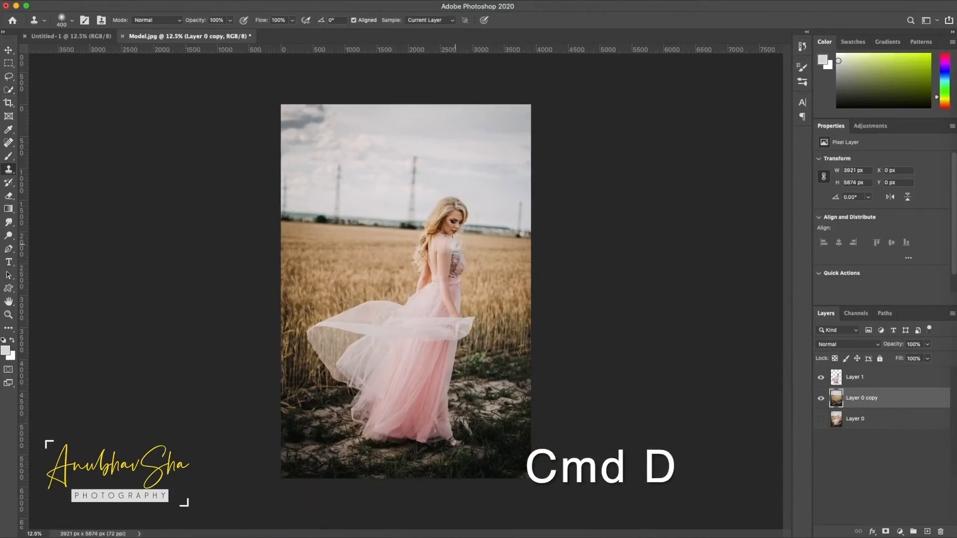
Step: Compare the filled background with the model cutout by toggling the visibility of Layer 1 and Layer 0 copy
click(821, 381)
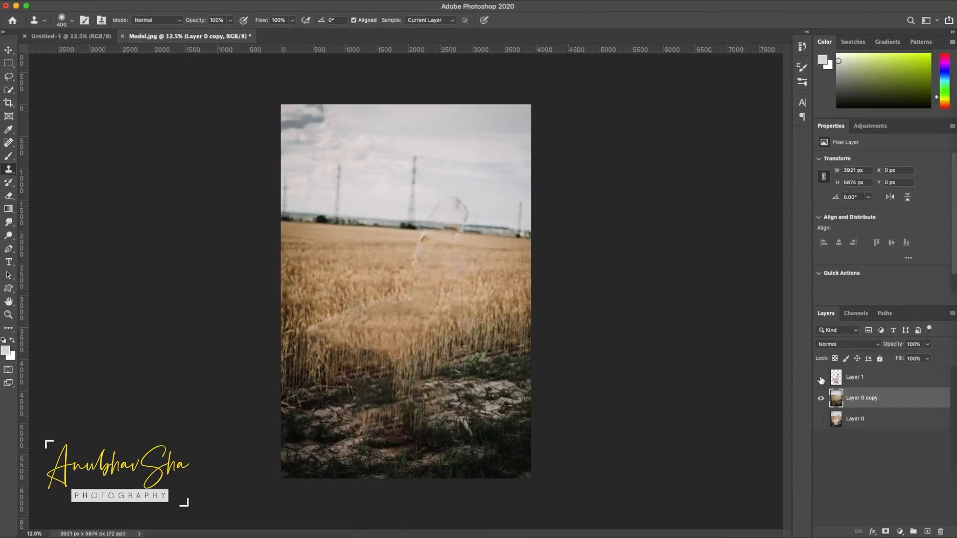
click(821, 398)
click(821, 379)
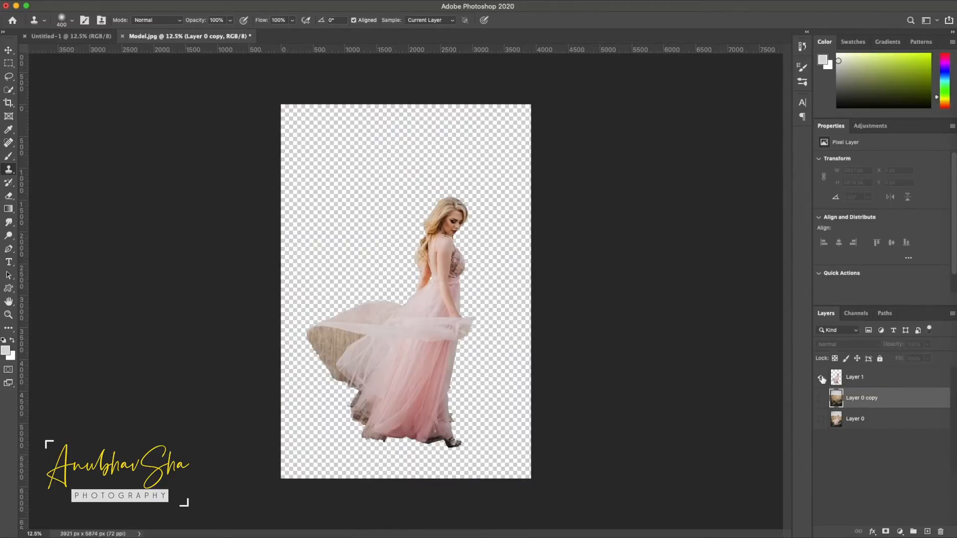
click(821, 378)
click(821, 398)
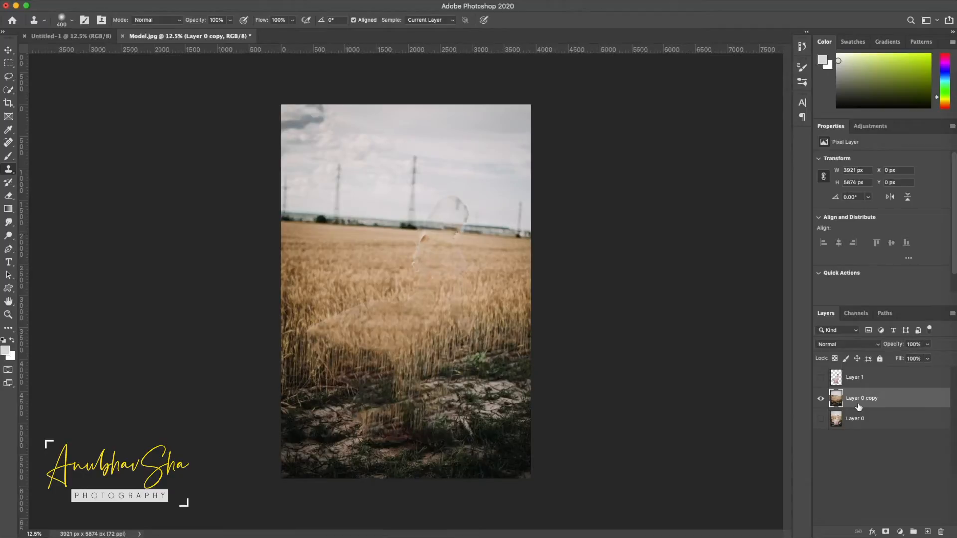
click(821, 378)
Step: Select the pink dress on Layer 1 with the Quick Selection tool
click(840, 381)
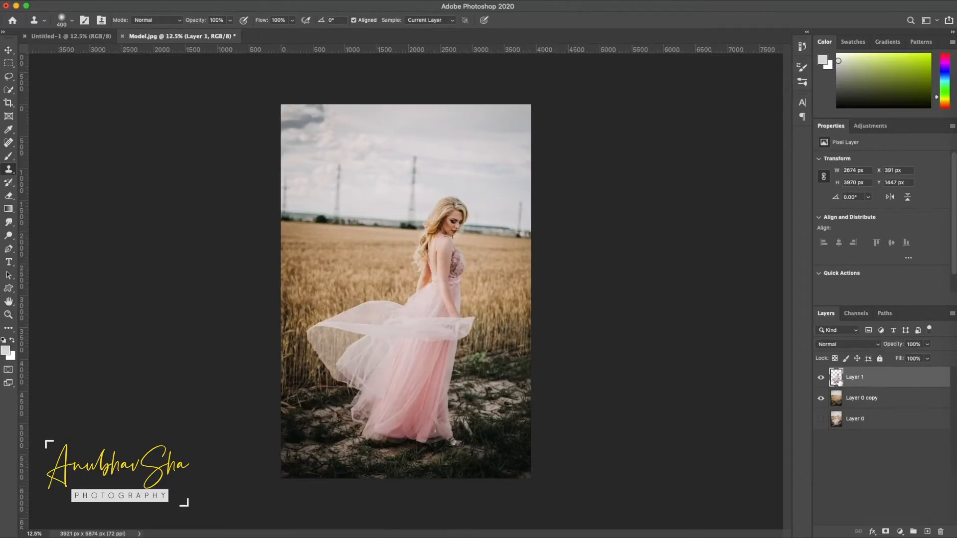
key(super+0)
click(10, 91)
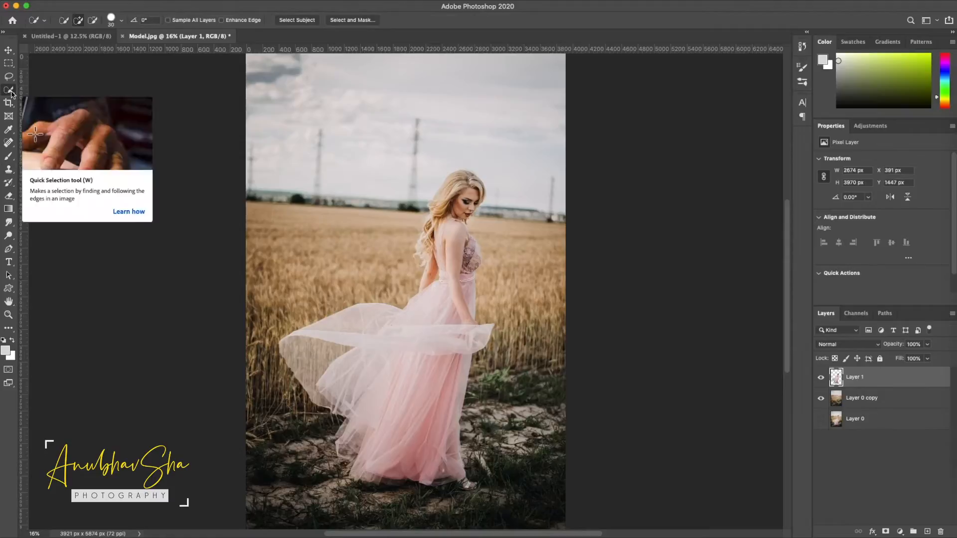
right_click(11, 93)
click(880, 230)
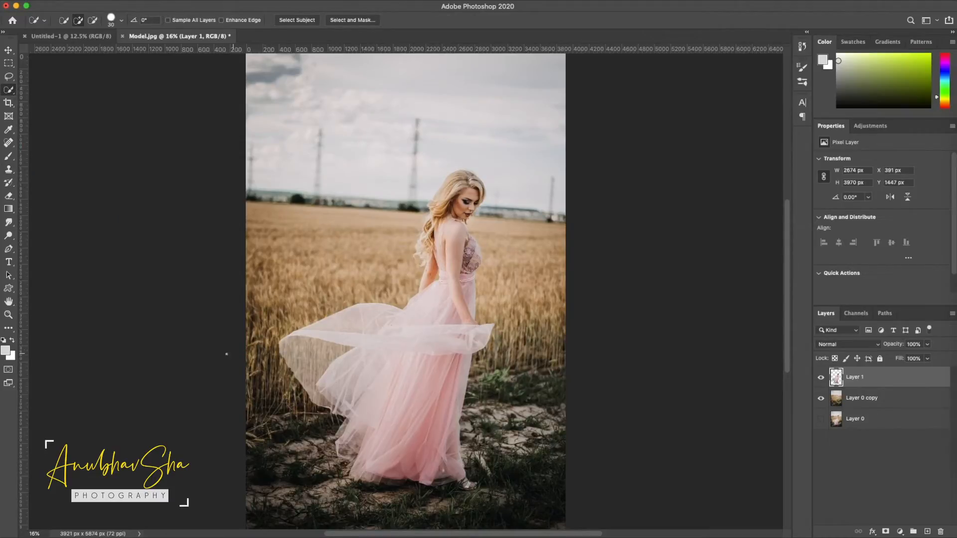
mouse_move(370, 382)
mouse_down()
mouse_move(386, 359)
mouse_move(370, 333)
mouse_up()
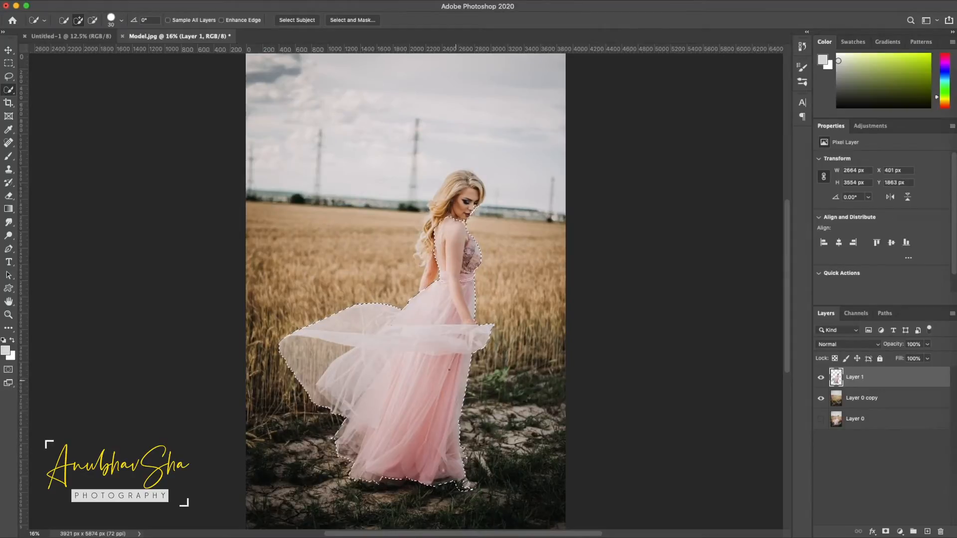
Step: Subtract the model's near arm from the dress selection with the Polygonal Lasso and copy the dress to a new layer
click(8, 76)
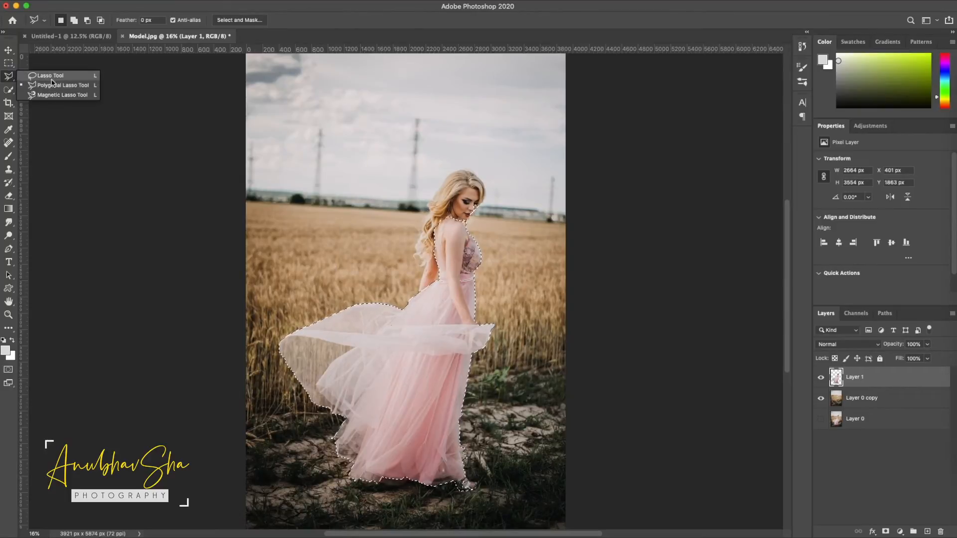
click(8, 90)
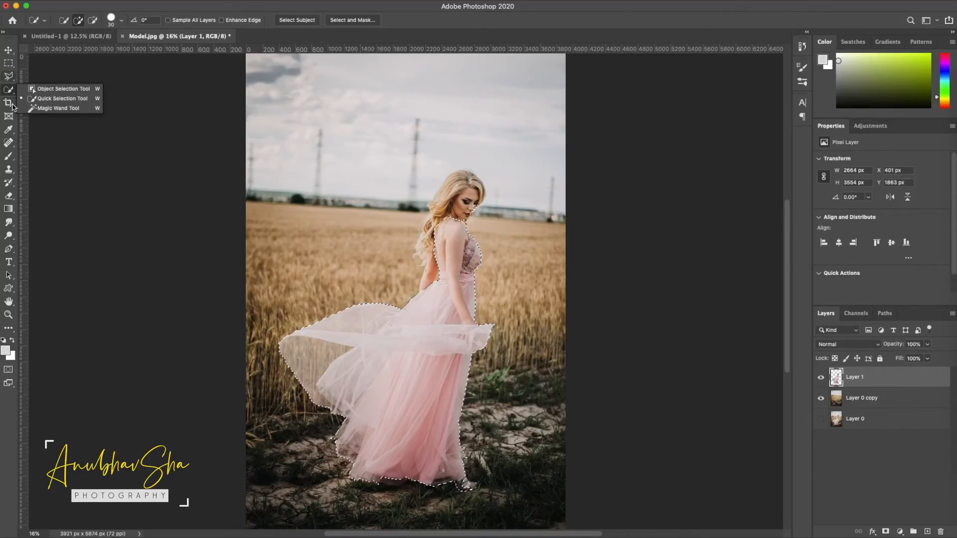
click(9, 78)
key(super+plus)
key(super+plus)
mouse_move(497, 157)
mouse_down()
mouse_move(482, 194)
mouse_move(499, 299)
mouse_move(526, 362)
mouse_move(560, 364)
mouse_move(539, 331)
mouse_move(542, 345)
mouse_move(516, 249)
mouse_move(532, 155)
mouse_move(509, 148)
mouse_up()
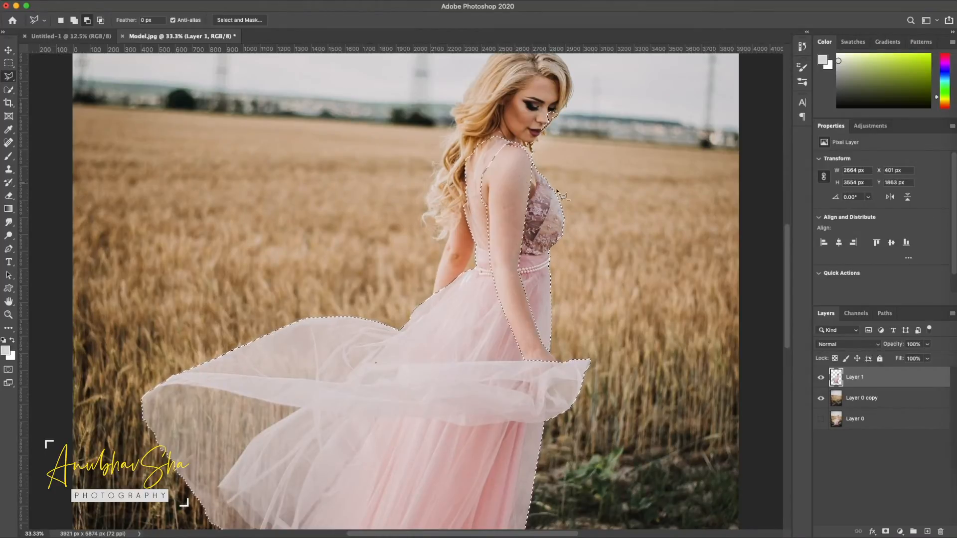
scroll(498, 225, right, 3)
scroll(477, 235, down, 5)
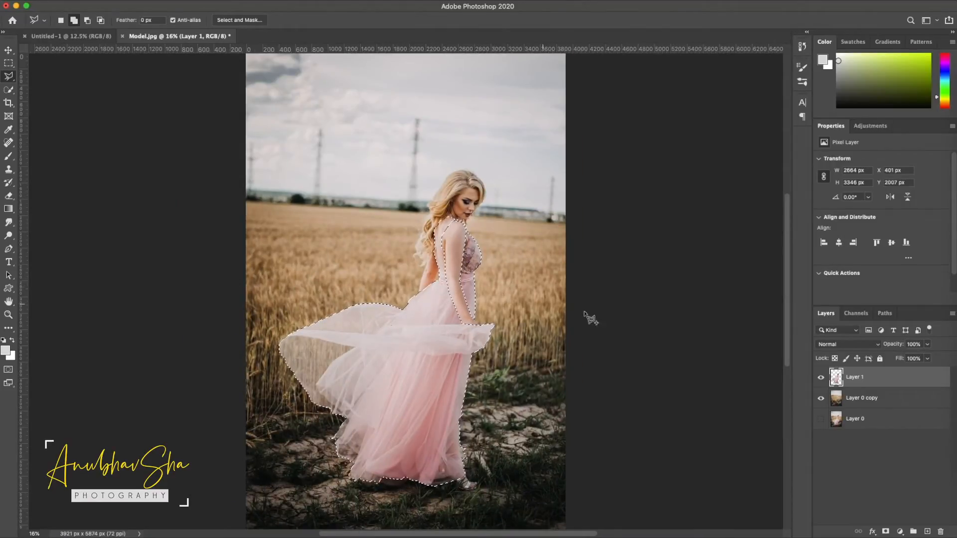
key(ctrl+j)
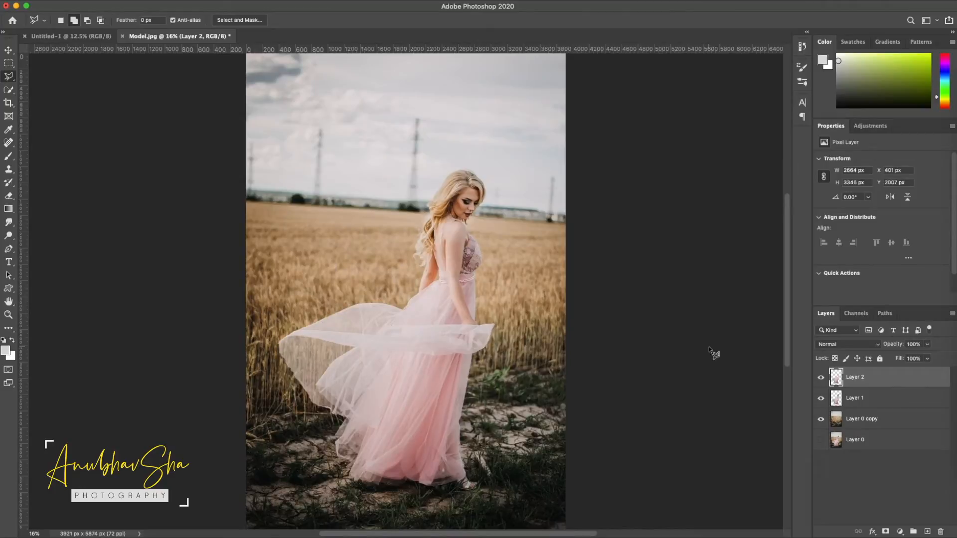
Step: Inspect the contents of the dress, model, filled background and original layers by toggling their visibility
click(822, 419)
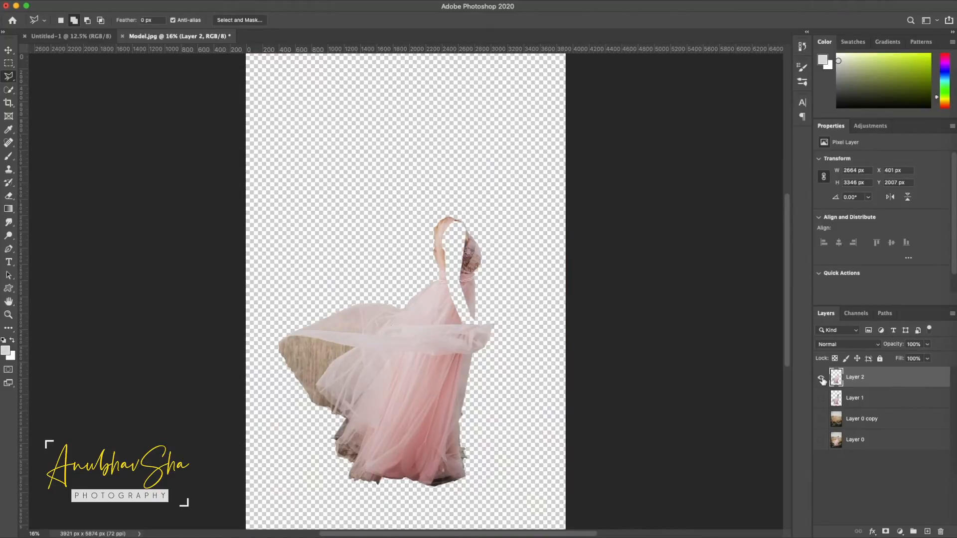
click(821, 380)
click(821, 398)
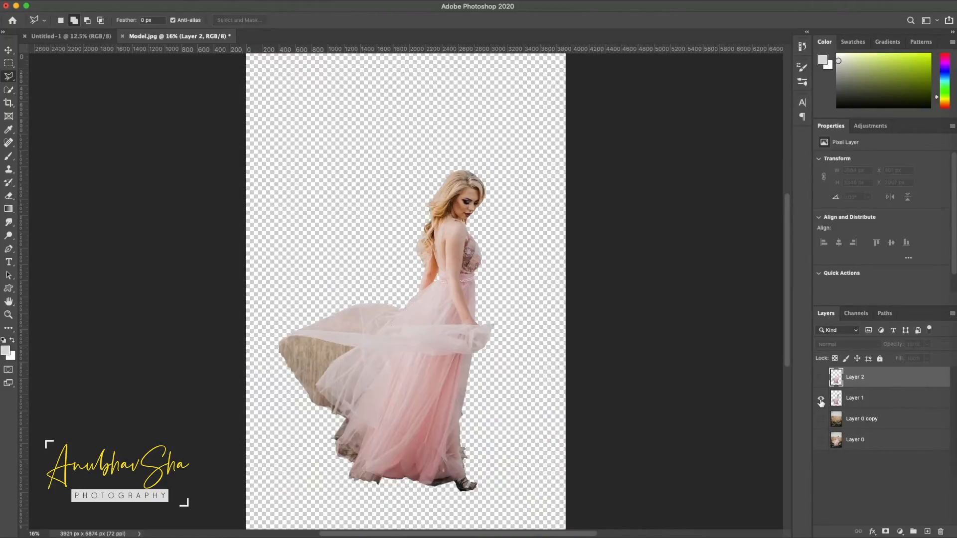
click(821, 400)
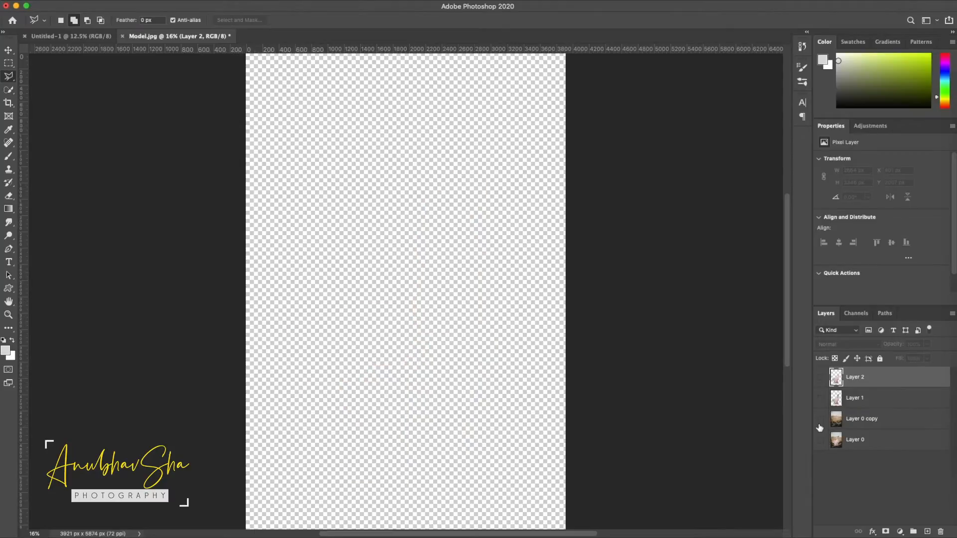
click(821, 420)
click(821, 423)
click(821, 440)
click(822, 439)
Step: Rename Layer 0 as "Backup" and Layer 0 copy as "BG"
double_click(855, 440)
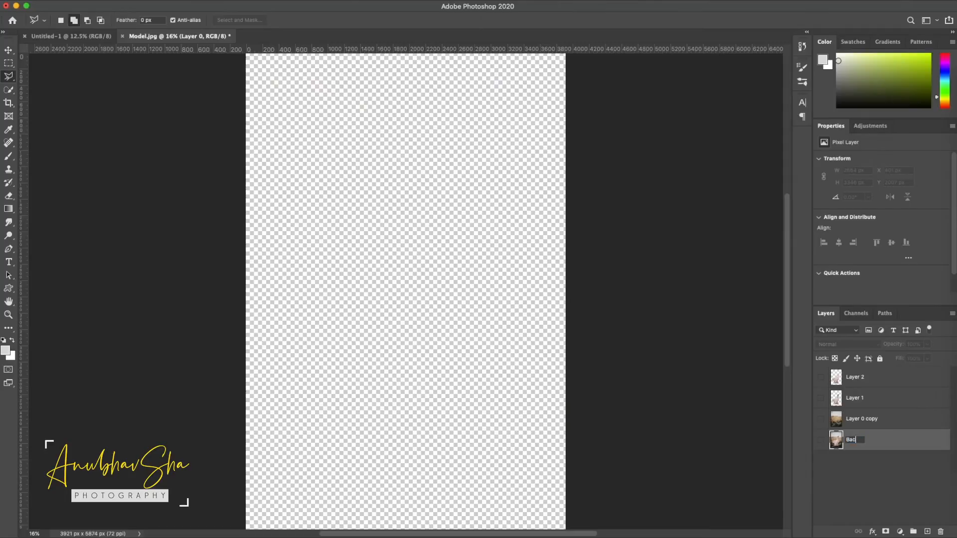
text(Backup)
key(Return)
double_click(862, 419)
text(BG)
key(Return)
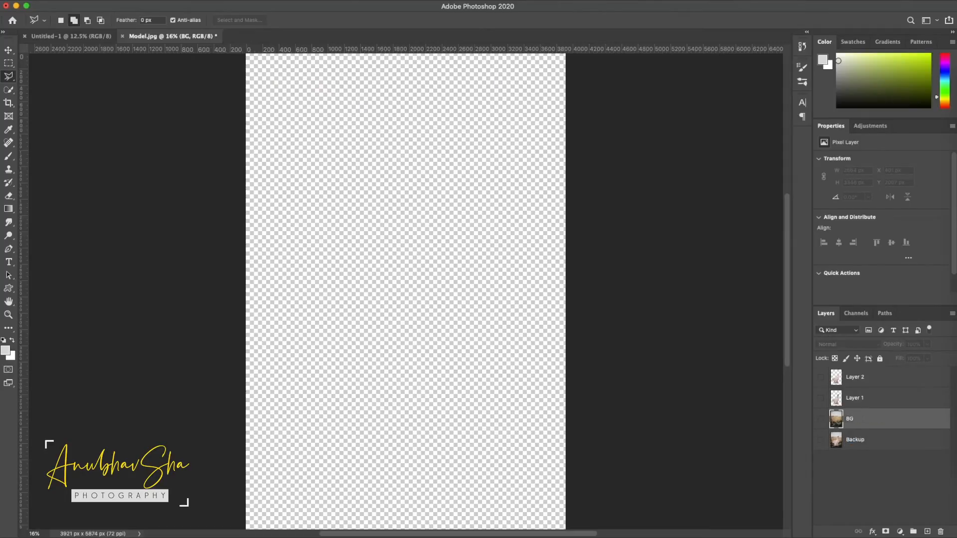
Step: Rename Layer 1 as "Model" and Layer 2 as "Dress"
double_click(855, 398)
text(Model)
key(Return)
double_click(858, 377)
text(Dress)
key(Return)
Step: Load the Dress layer's outline, invert the selection, and copy the Model layer's non-dress parts to a new layer
click(868, 403)
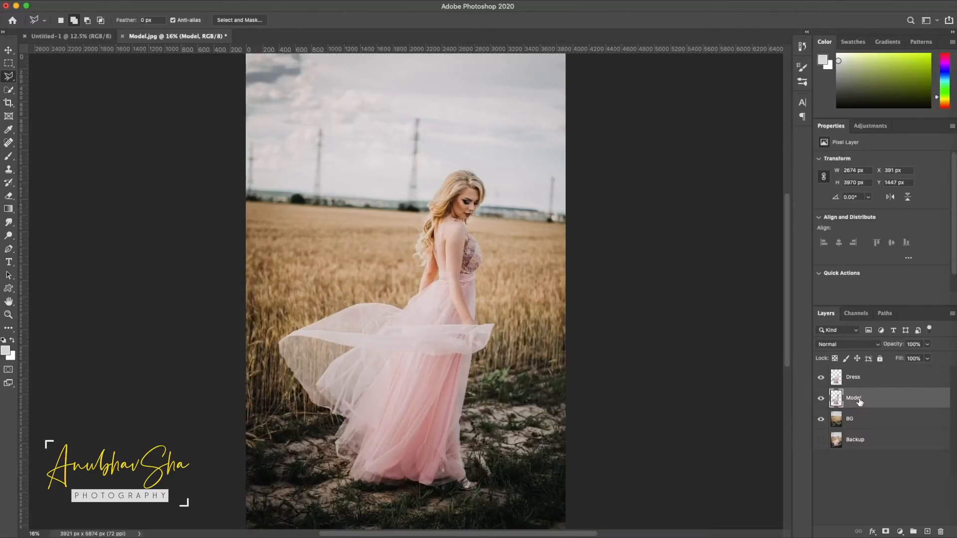
super+click(836, 380)
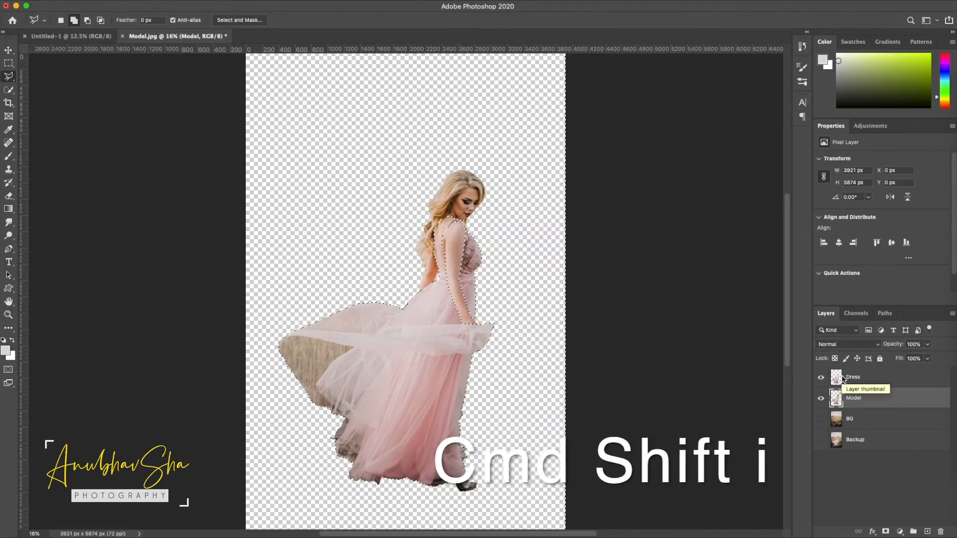
key(super+shift+i)
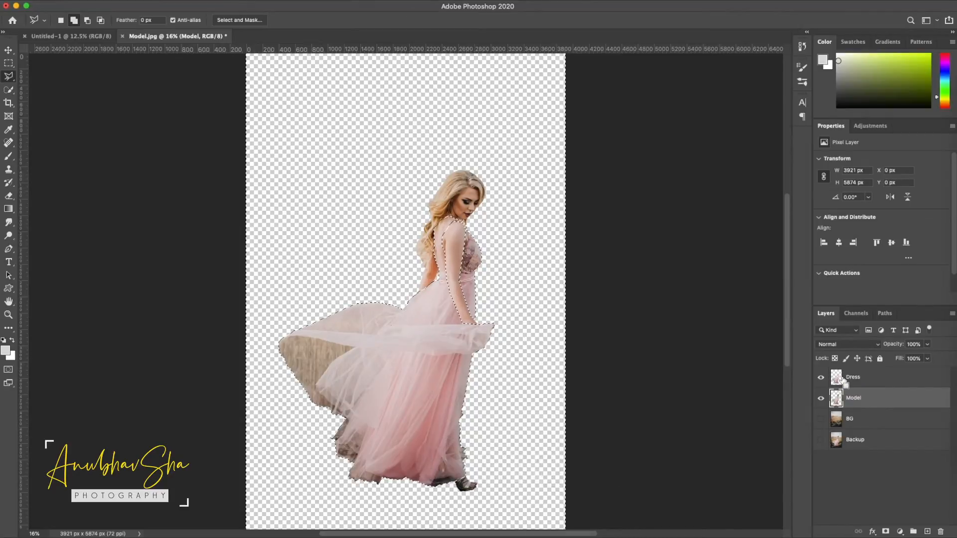
key(super+j)
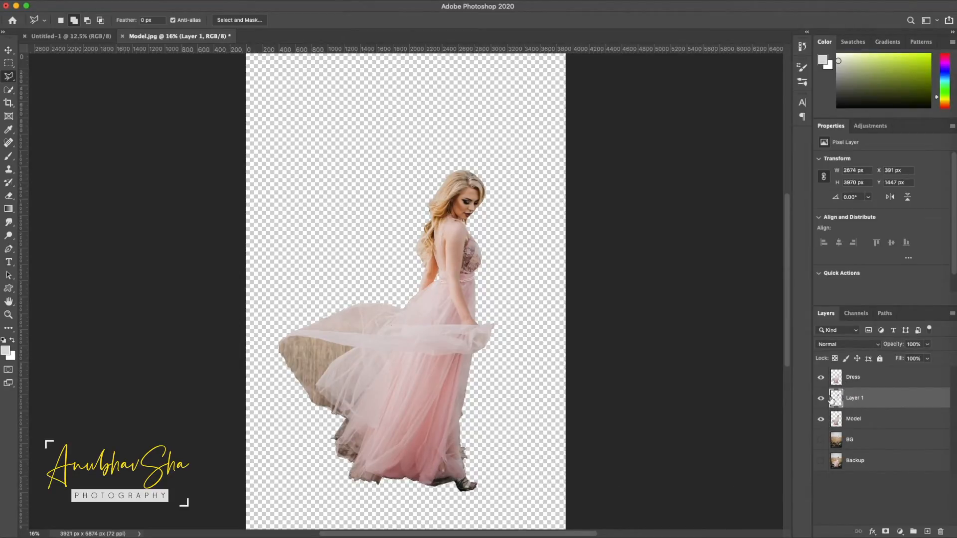
Step: Isolate the new layer containing only skin, hair and shoe, and rename it "Model only"
click(822, 378)
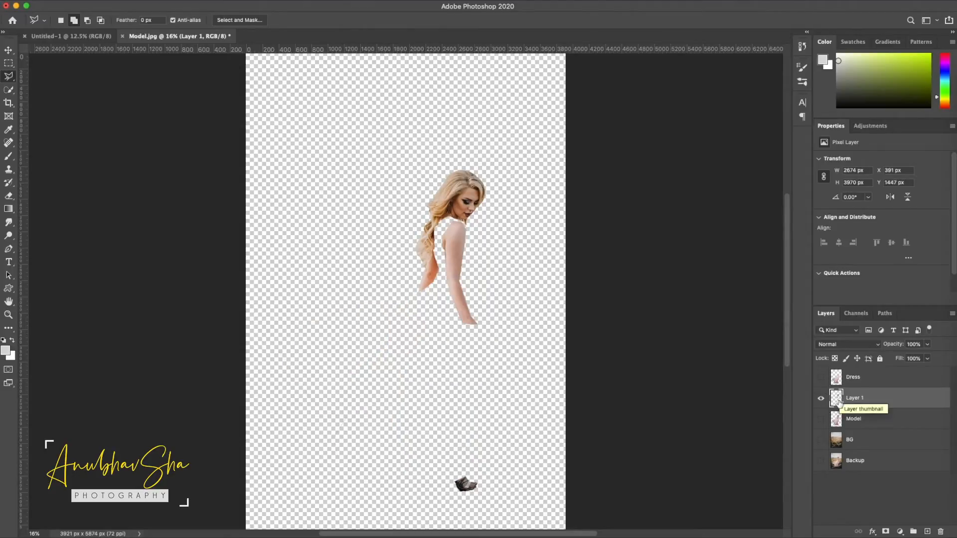
alt+click(821, 398)
double_click(856, 397)
text(Model only)
key(Return)
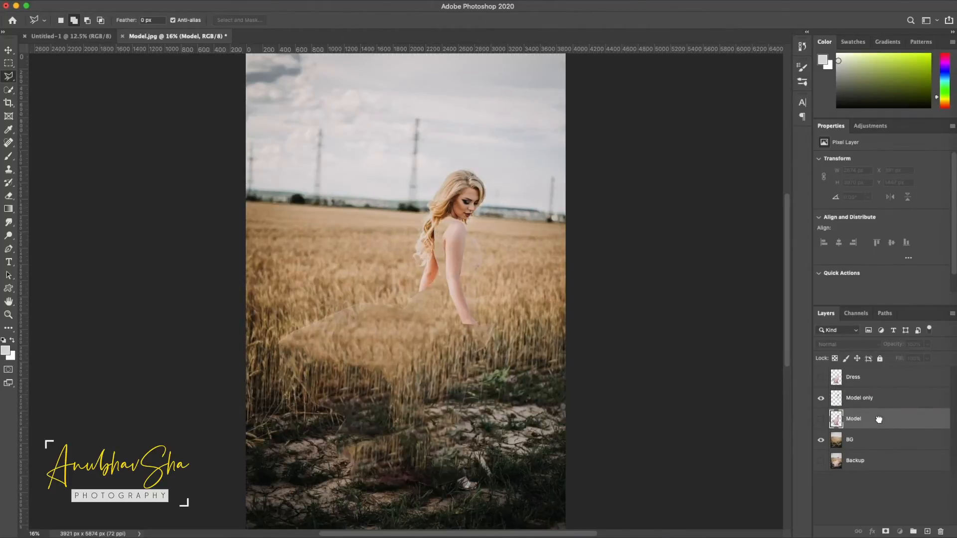
Step: Move the hidden Model layer beneath the BG layer and make the Dress layer visible
drag(879, 420, 879, 455)
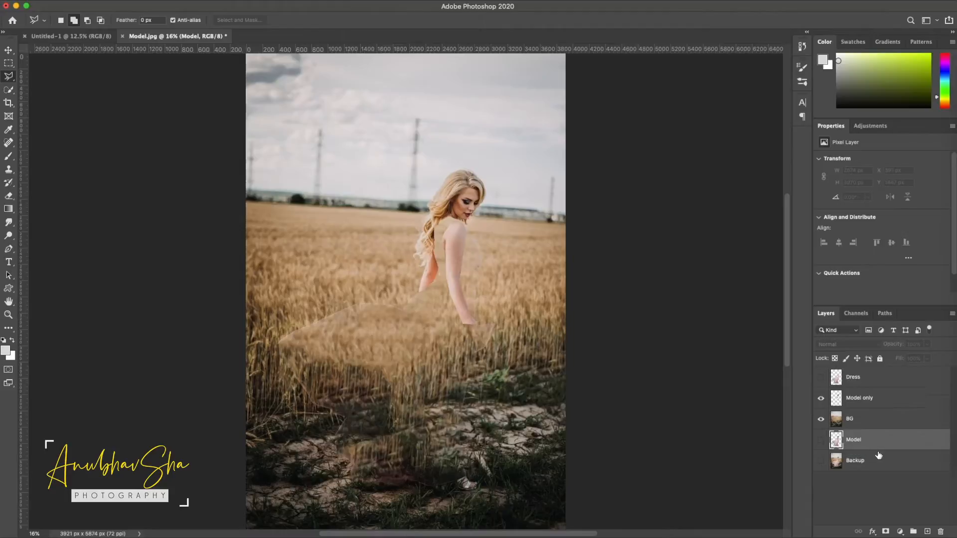
click(821, 378)
Step: Add a layer mask to the Dress layer and invert it to black
click(878, 380)
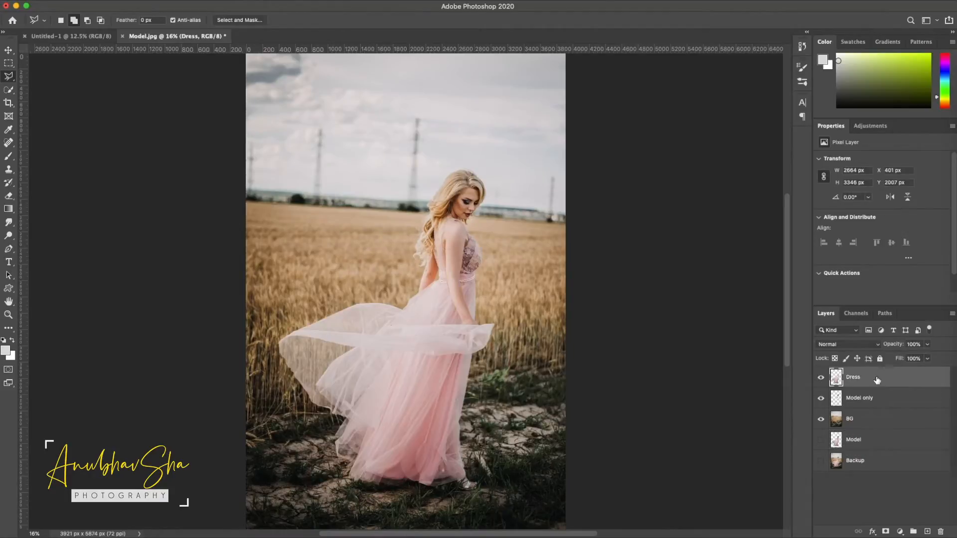
click(886, 532)
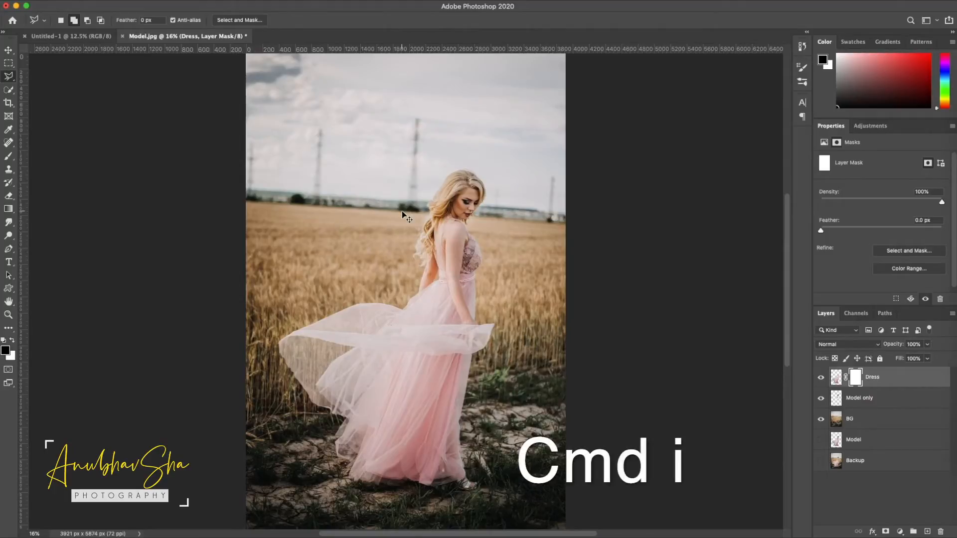
key(super+i)
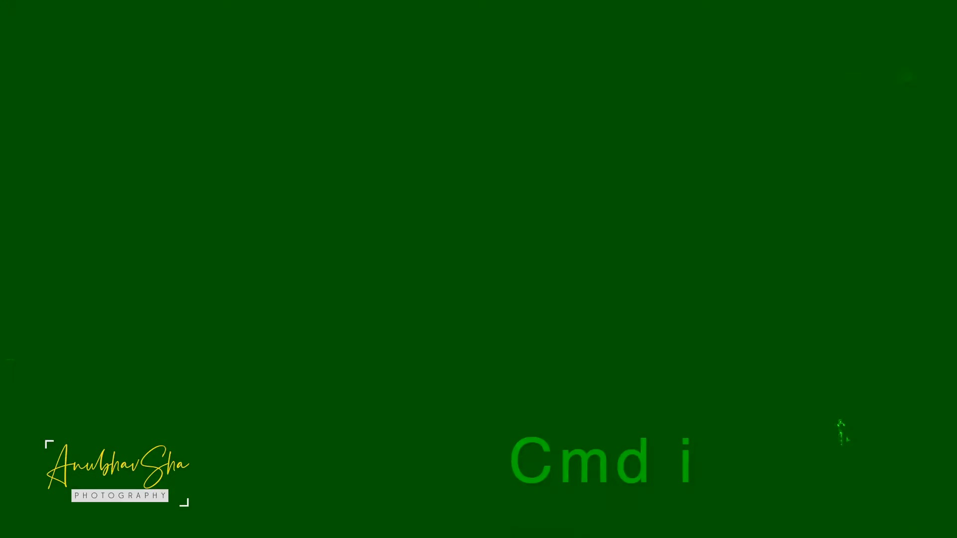
Step: Clone wheat over the faint skirt edge on the BG layer with the Clone Stamp tool
click(840, 424)
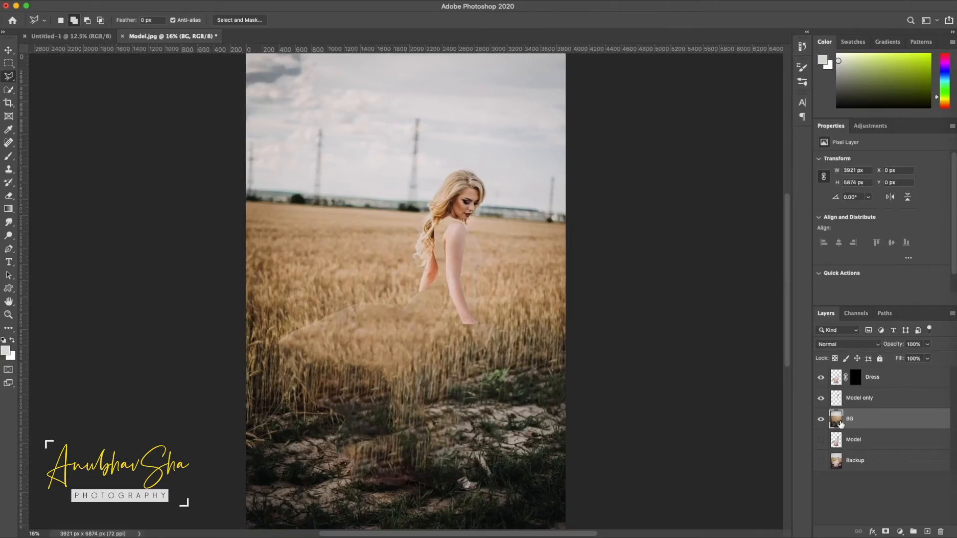
click(8, 169)
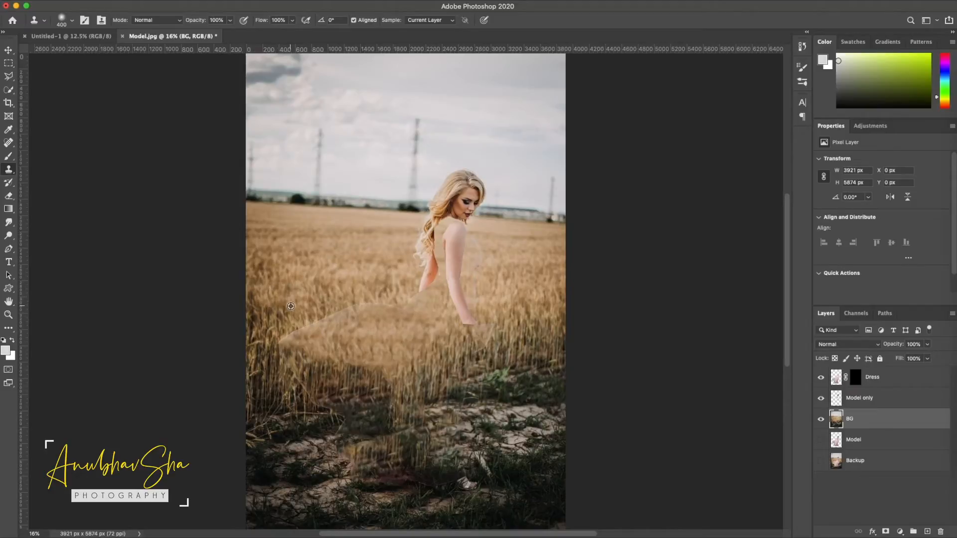
drag(292, 325, 363, 317)
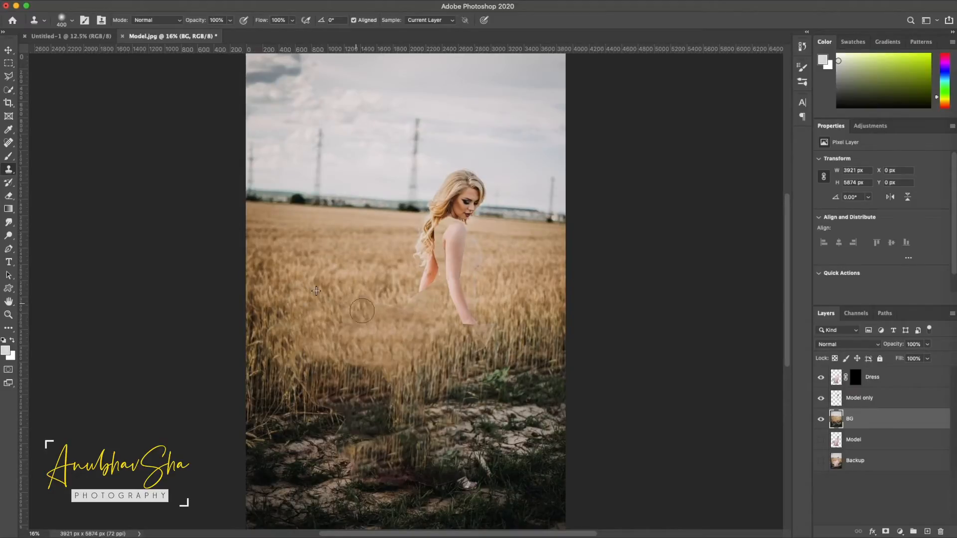
mouse_move(311, 361)
mouse_down()
mouse_move(338, 349)
mouse_move(322, 377)
mouse_move(352, 336)
mouse_move(414, 364)
mouse_move(486, 339)
mouse_up()
Step: Enlarge the Clone Stamp to 700 px and clone fresh wheat samples over the remaining smeared skirt area, undoing a bad stroke
alt+click(325, 369)
alt+click(306, 343)
key(bracketright)
key(bracketright)
key(bracketright)
alt+click(458, 365)
key(super+z)
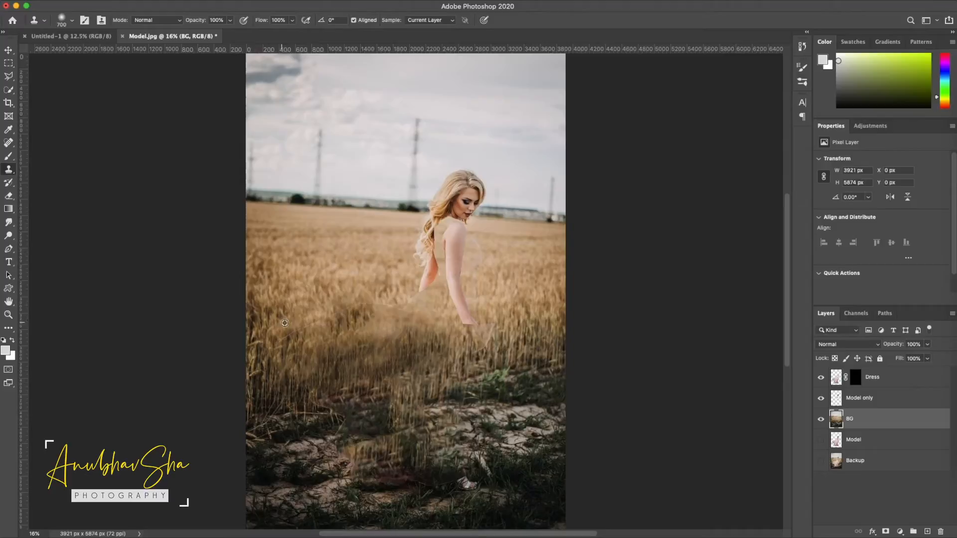
click(402, 317)
Step: Clone soil and grass over the smeared lower skirt area on the BG layer, and touch up the wheat below the hand
mouse_move(345, 432)
mouse_down()
mouse_move(311, 455)
mouse_move(369, 423)
mouse_move(399, 488)
mouse_move(439, 489)
mouse_up()
alt+click(300, 471)
mouse_move(479, 451)
mouse_down()
mouse_move(486, 456)
mouse_move(454, 453)
mouse_up()
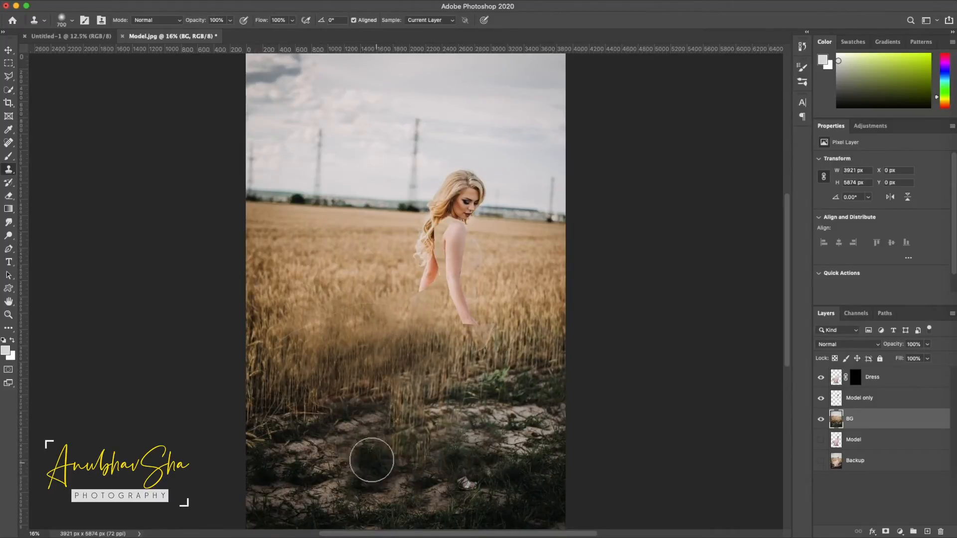
drag(372, 461, 320, 456)
drag(476, 331, 480, 341)
right_click(768, 417)
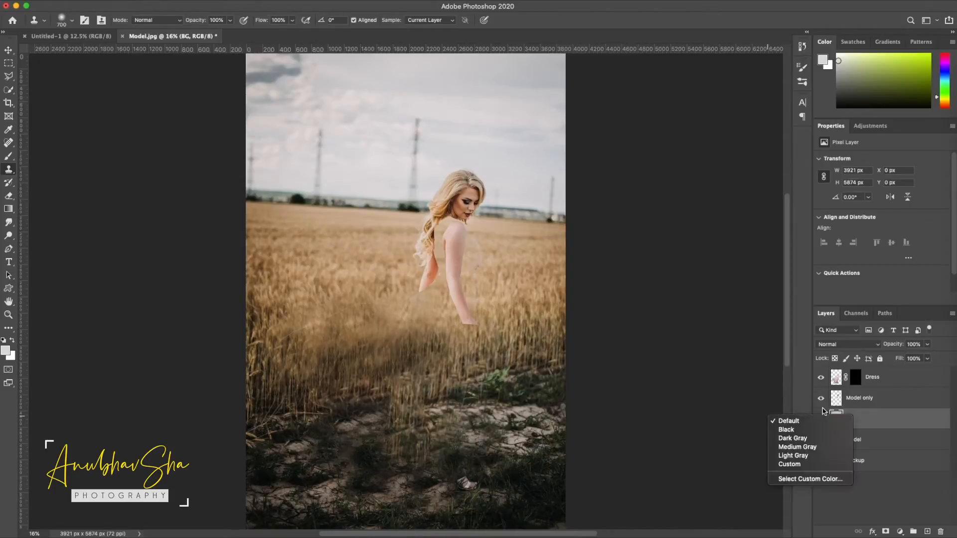
click(878, 417)
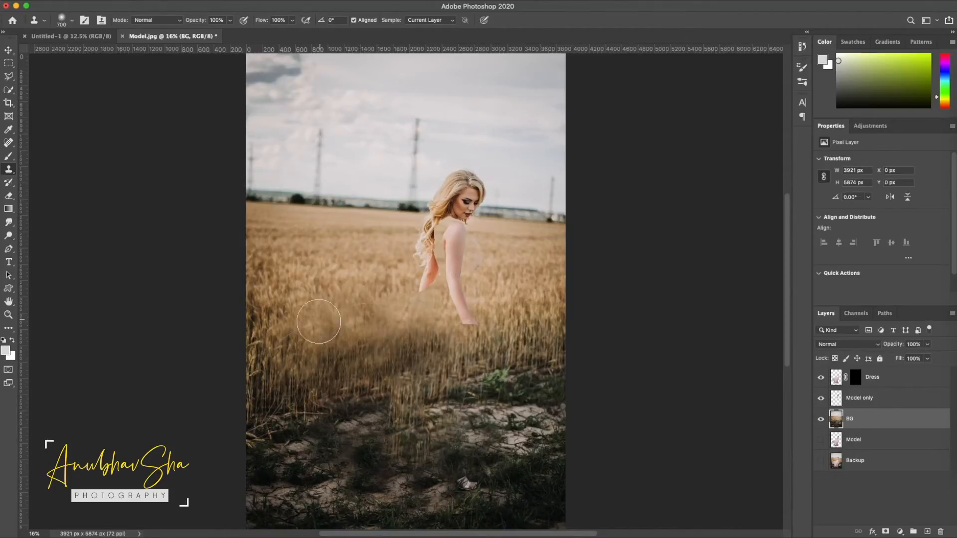
Step: Compare the leftover skirt outline with the Model only layer hidden and shown, and add a layer mask to that layer
key(v)
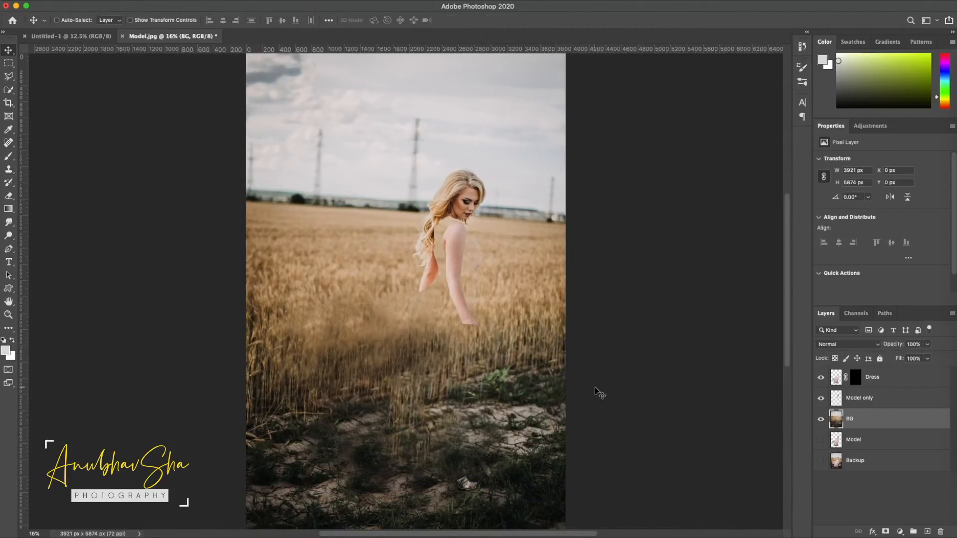
key(super+plus)
key(super+plus)
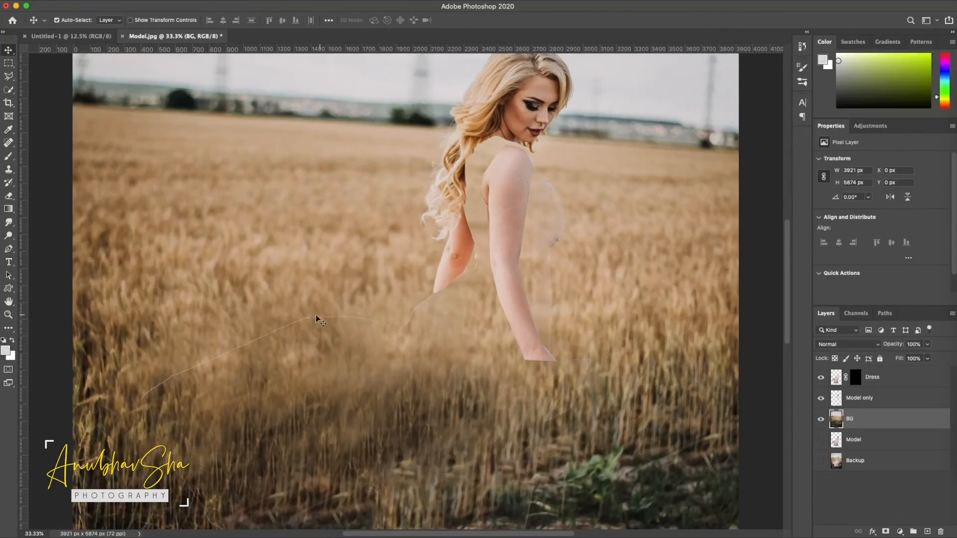
click(825, 402)
click(825, 402)
click(825, 402)
click(869, 403)
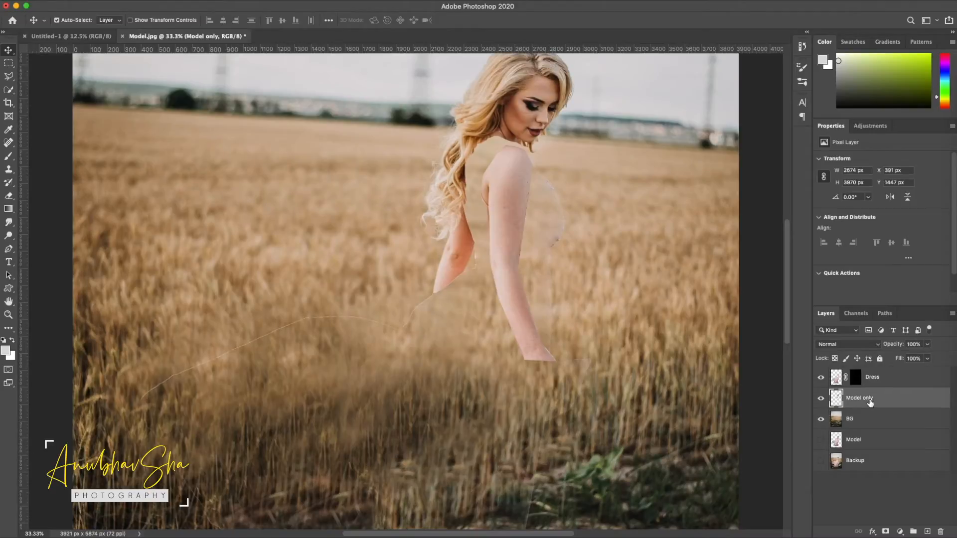
click(887, 532)
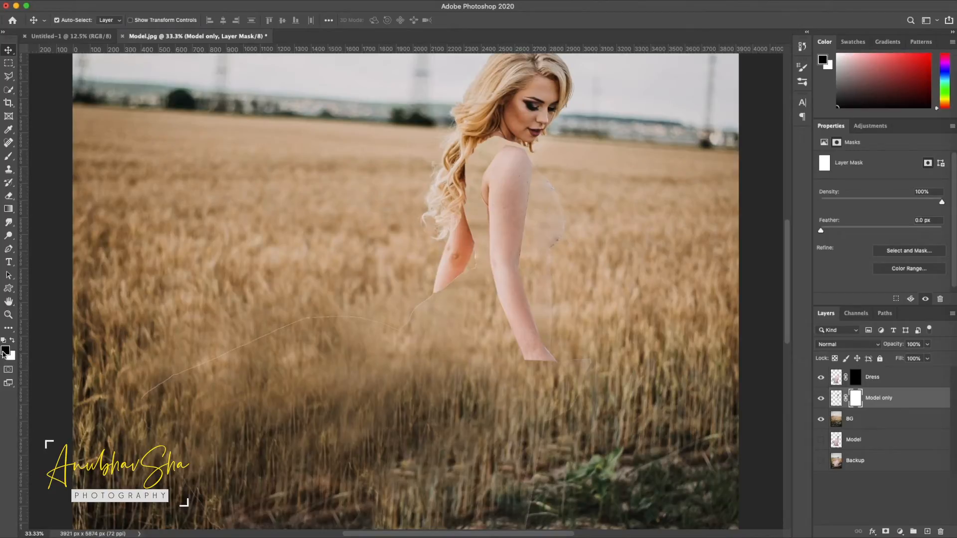
Step: Paint black with a soft 200 px brush on the Model only mask to hide the leftover dress outline
key(b)
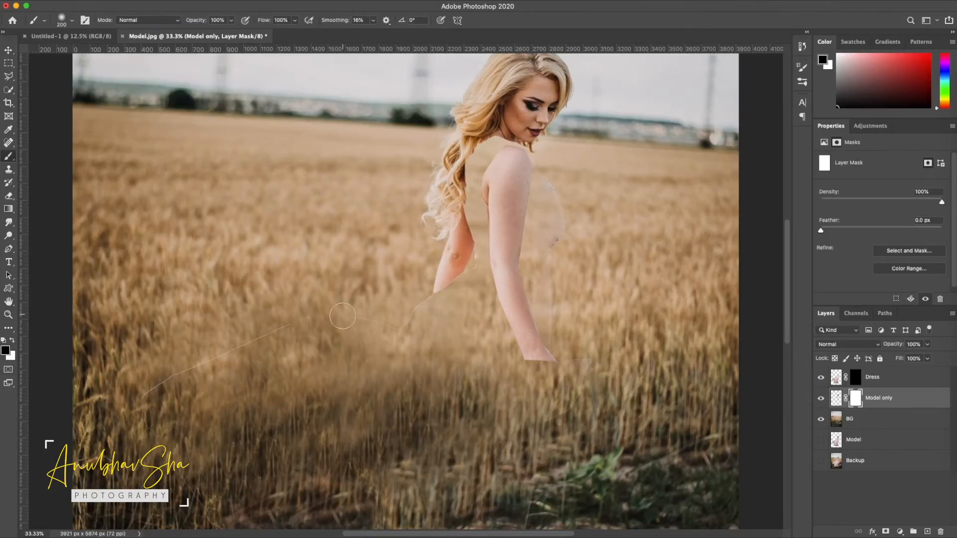
mouse_move(416, 312)
mouse_down()
mouse_move(274, 330)
mouse_move(209, 350)
mouse_move(149, 394)
mouse_move(190, 398)
mouse_up()
mouse_move(208, 388)
mouse_down()
mouse_move(354, 229)
mouse_move(377, 349)
mouse_move(578, 443)
mouse_up()
drag(586, 449, 402, 472)
scroll(346, 461, down, 3)
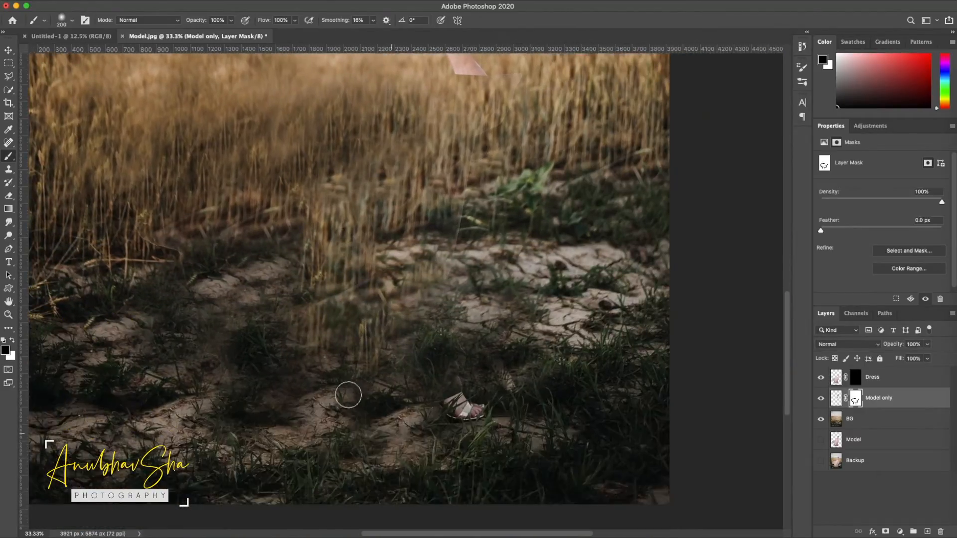
key(super+0)
Step: Select the Dress layer's mask and choose a smoke brush preset for painting it
click(832, 377)
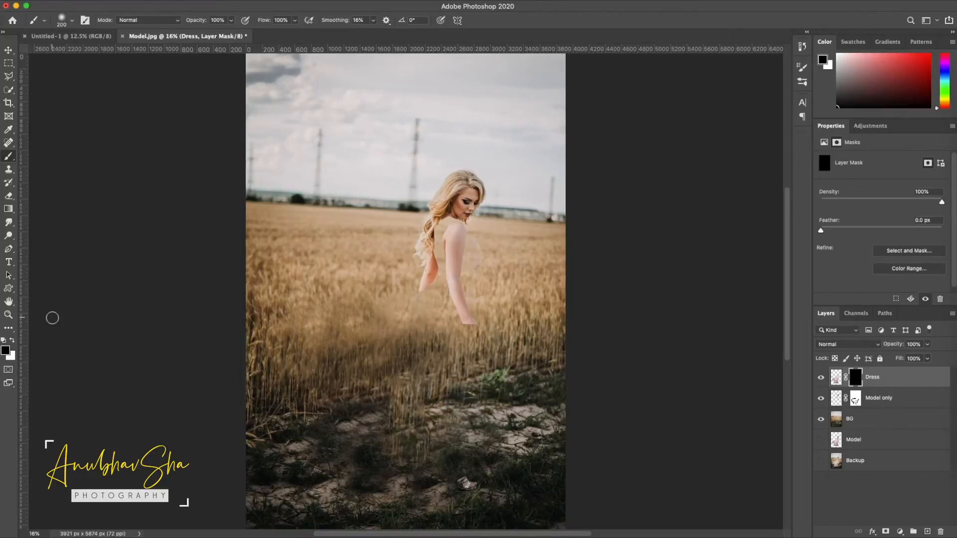
click(65, 20)
scroll(132, 148, down, 5)
scroll(132, 148, down, 10)
drag(133, 185, 133, 190)
scroll(133, 190, down, 10)
double_click(83, 149)
Step: Enlarge the smoke brush to 1000 px and stamp white on the Dress mask twice over the skirt area
key(bracketright)
key(bracketright)
key(bracketright)
key(bracketright)
click(11, 341)
click(404, 363)
click(391, 324)
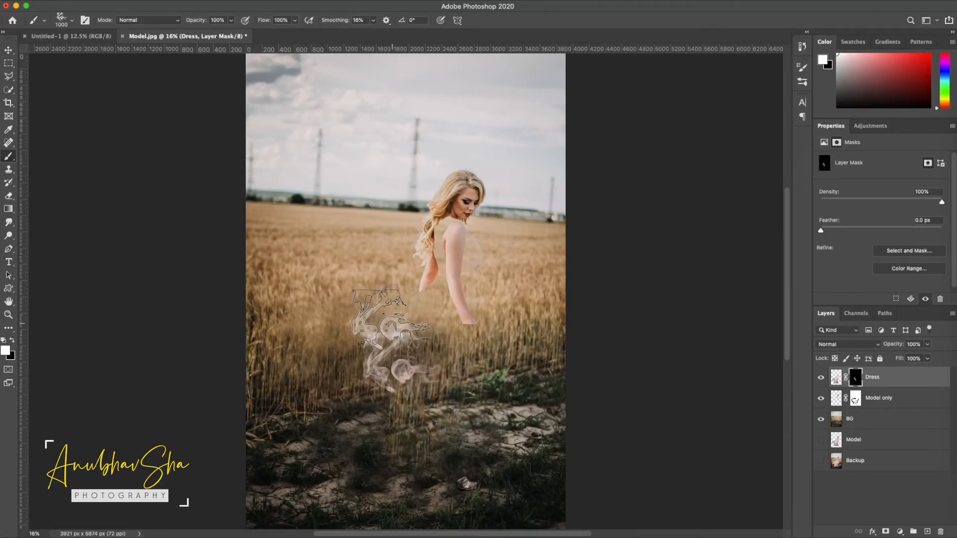
Step: Rotate the smoke brush tip to -88° at 2214 px and stamp it on the Dress mask over the lower skirt
click(803, 67)
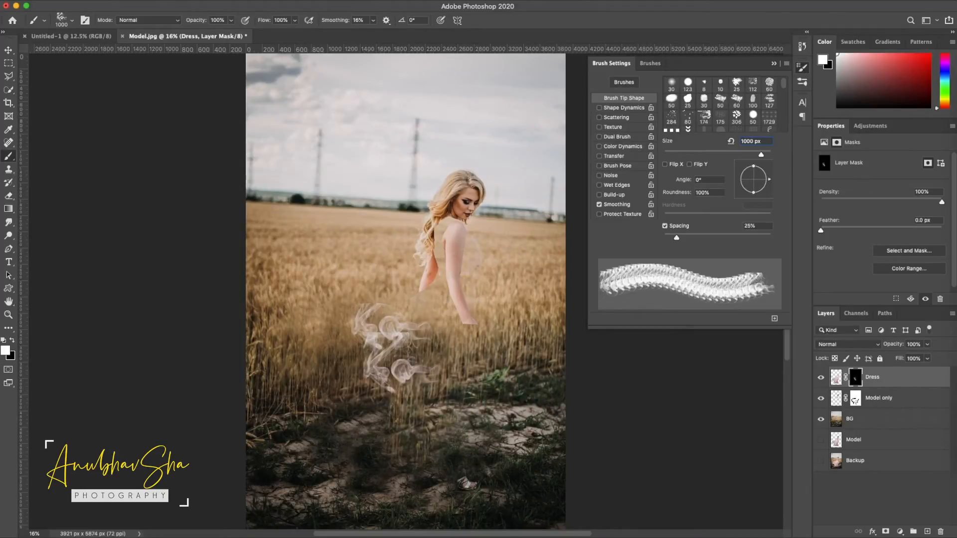
click(314, 2)
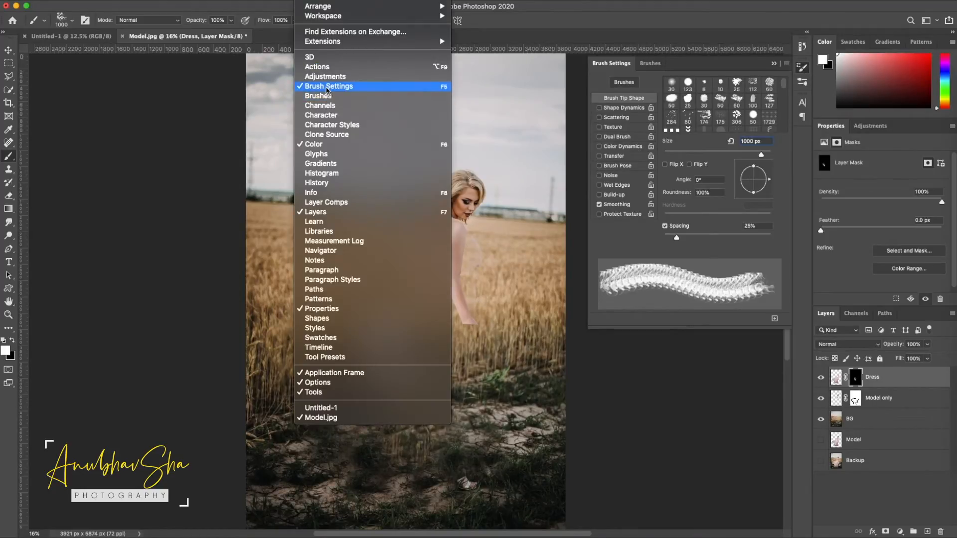
click(779, 171)
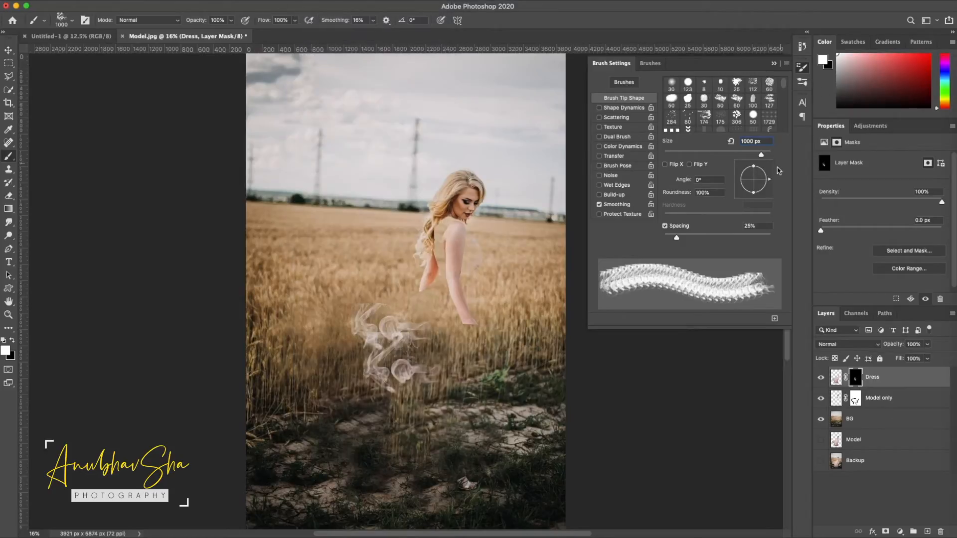
drag(746, 189, 744, 187)
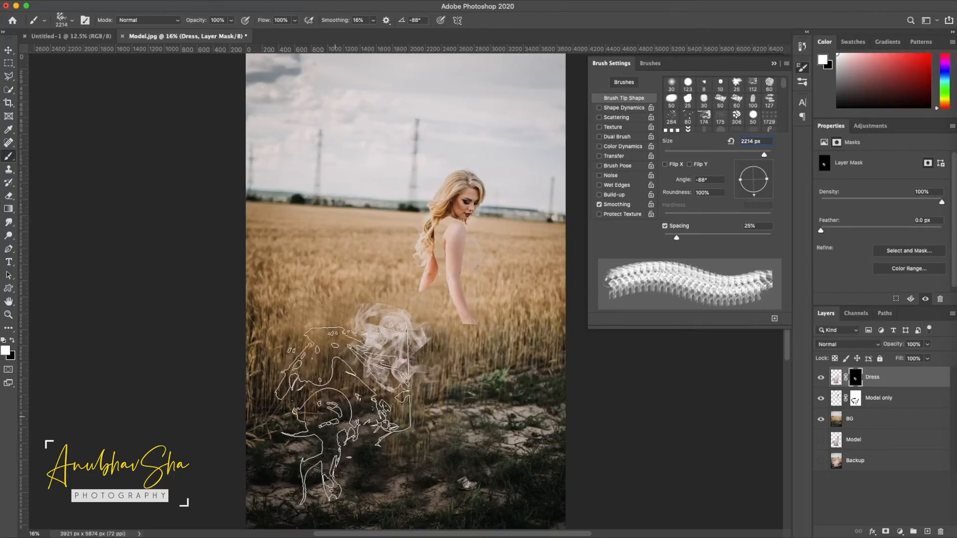
click(359, 379)
Step: Choose another smoke brush, rotate it to 82° at 1143 px, and stamp it on the Dress mask over the lower skirt
click(71, 20)
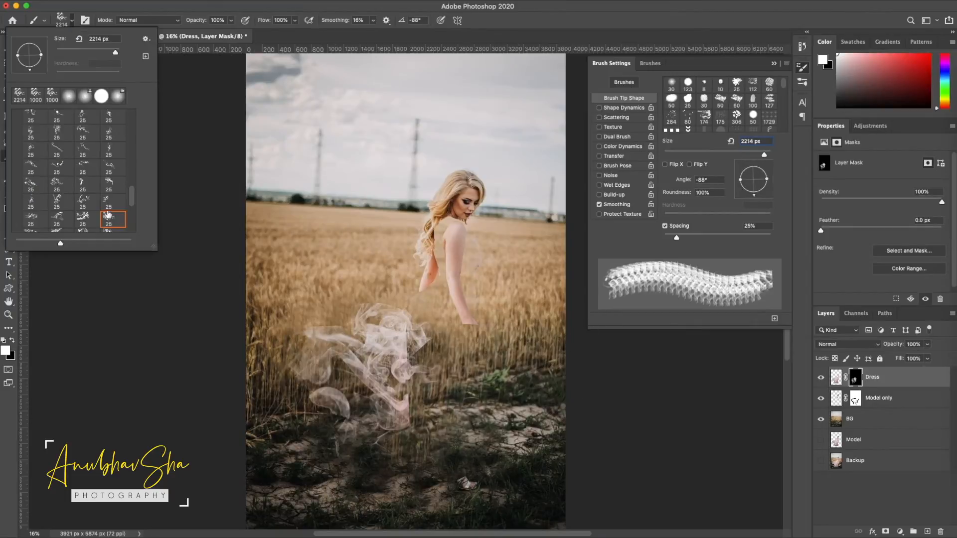
double_click(59, 217)
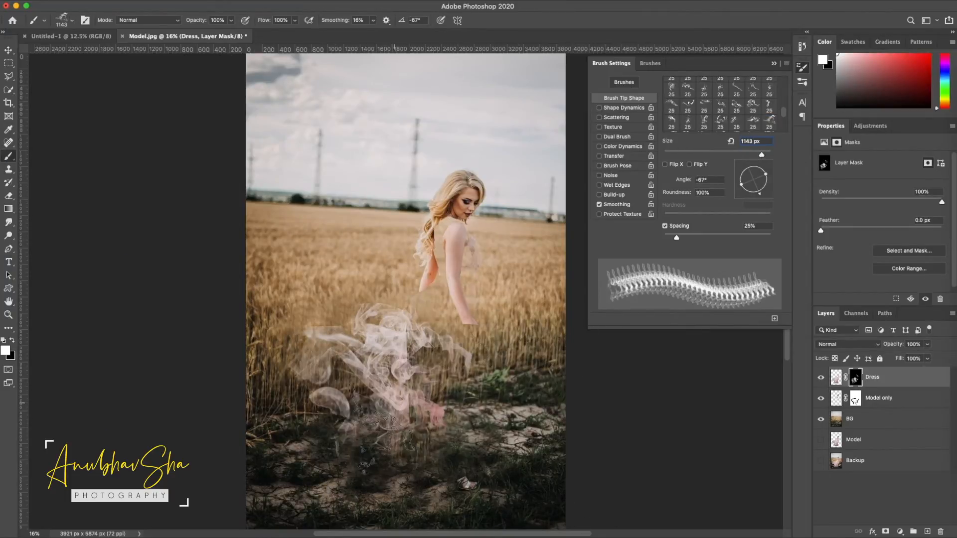
key(shift+Right)
key(shift+Right)
key(shift+Right)
key(shift+Right)
key(shift+Right)
key(shift+Right)
key(shift+Right)
key(shift+Right)
key(shift+Right)
key(shift+Right)
key(Left)
click(424, 404)
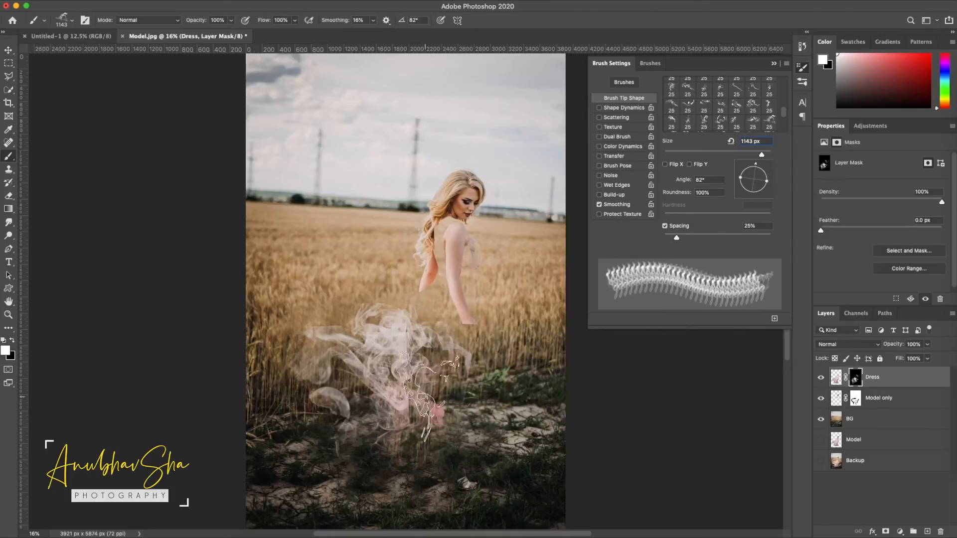
Step: Reveal more of the skirt on the Dress mask with a different smoke brush, setting its angle to 44° and size to 1571 px
click(72, 20)
double_click(58, 215)
click(389, 379)
drag(763, 172, 738, 209)
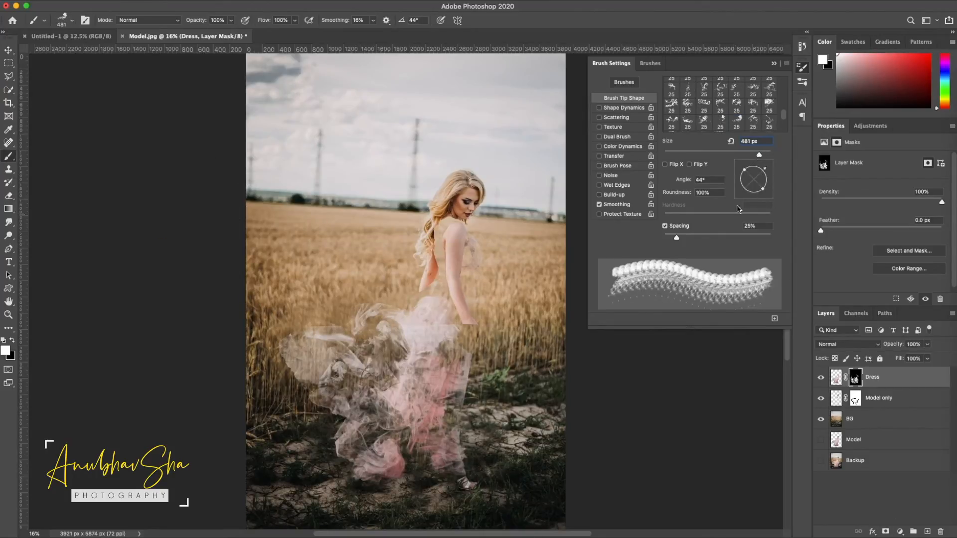
key(bracketright)
key(bracketright)
key(bracketright)
key(bracketright)
key(bracketright)
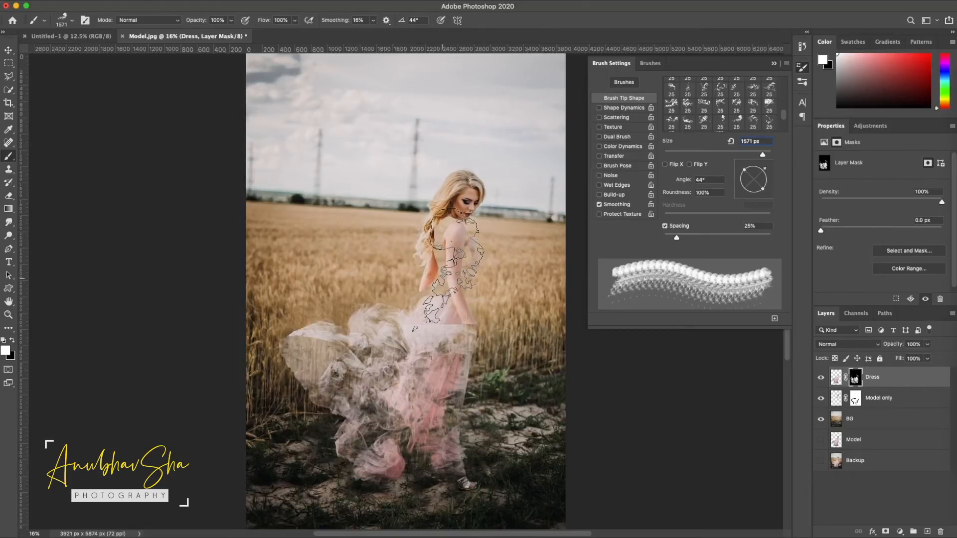
Step: Switch to another smoke brush for the Dress mask and set its angle to 47° at 700 px
click(72, 19)
click(35, 125)
click(757, 160)
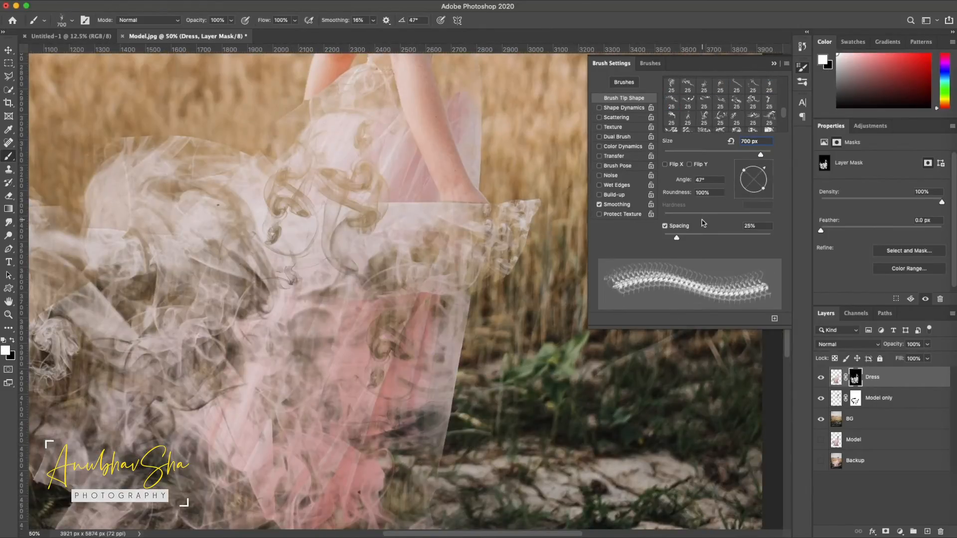
key(ctrl+0)
Step: Fill in the rest of the dress on its mask, varying the brush size
key(bracketright)
key(bracketright)
key(bracketright)
key(bracketright)
key(bracketleft)
key(bracketleft)
key(bracketleft)
key(bracketleft)
key(bracketleft)
key(bracketleft)
key(bracketleft)
key(bracketleft)
key(bracketleft)
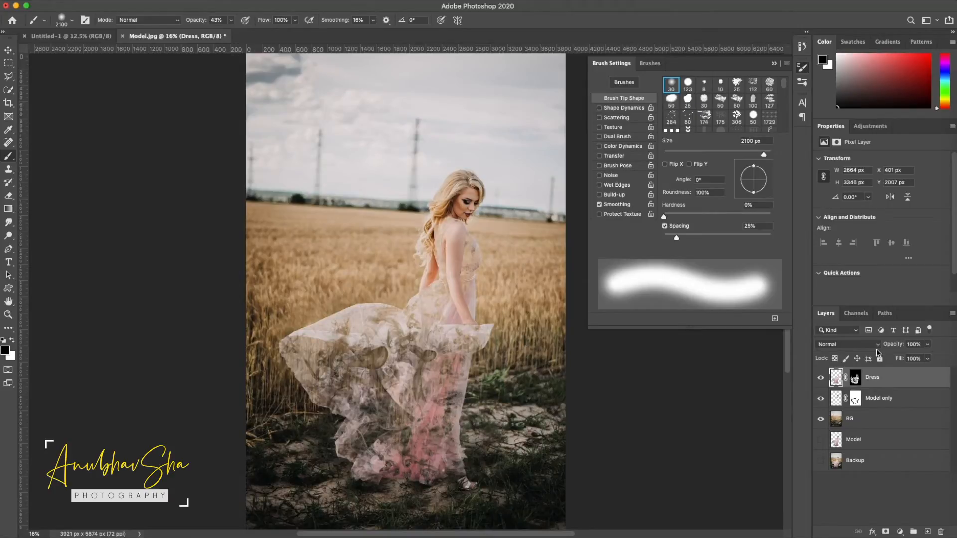
Step: Add a new layer above Dress and set up the Horizontal Type tool with the HolidayFree font
click(802, 67)
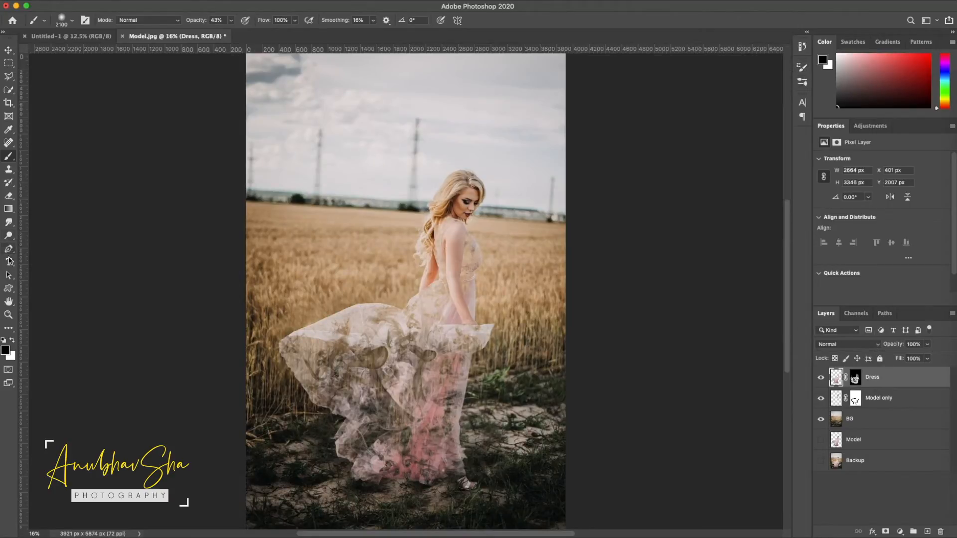
click(8, 263)
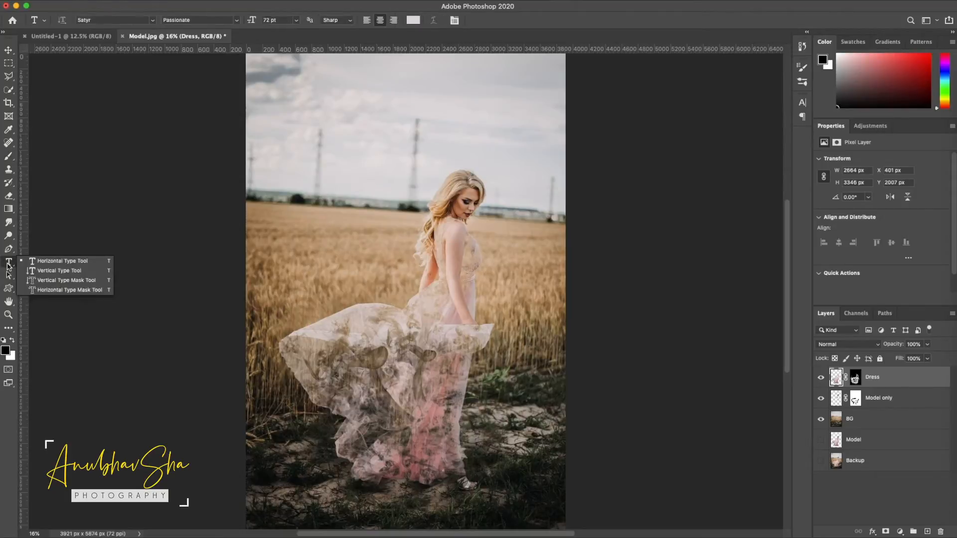
click(75, 261)
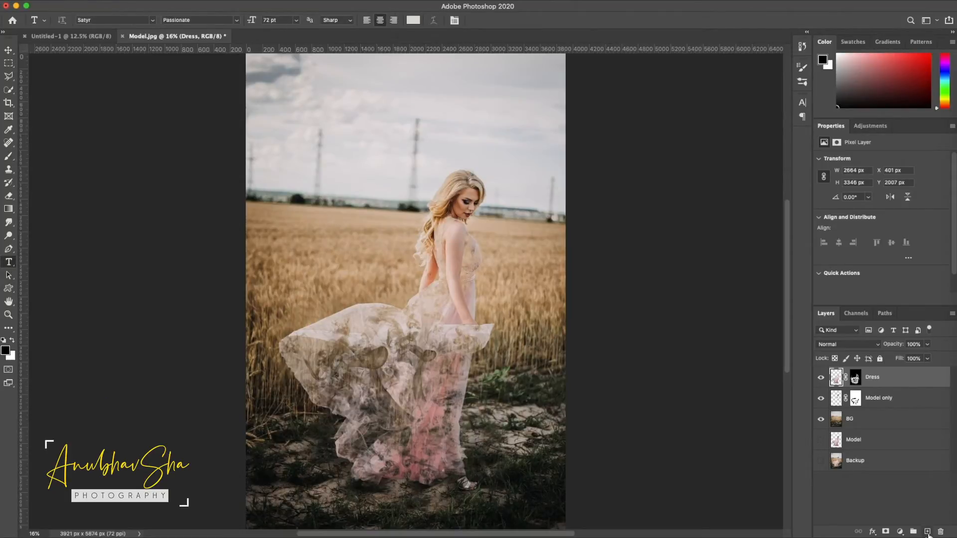
click(928, 532)
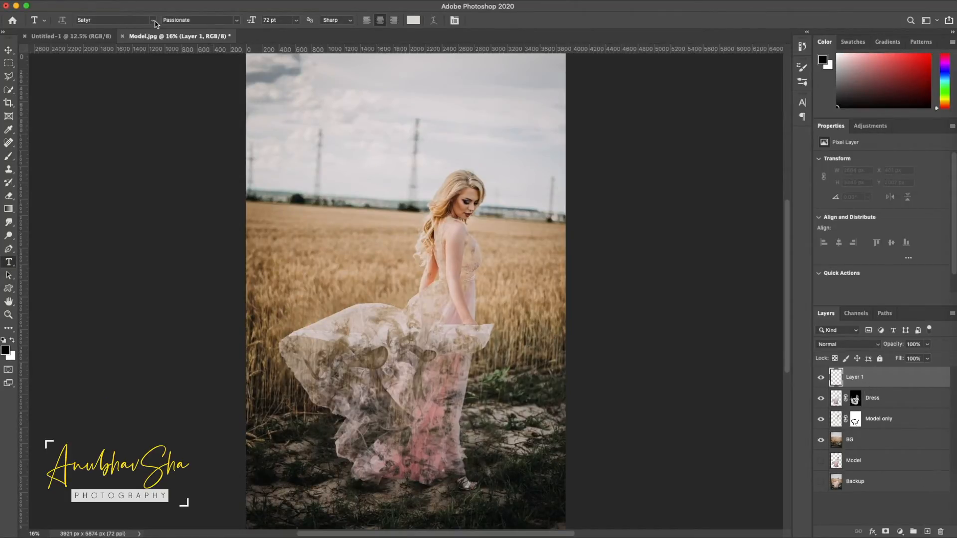
click(152, 20)
click(120, 138)
Step: Add the text "Dispersion" beside the model's head at 105 pt, tracking 660, vertical scale 230% and horizontal scale 99%
click(346, 190)
click(802, 103)
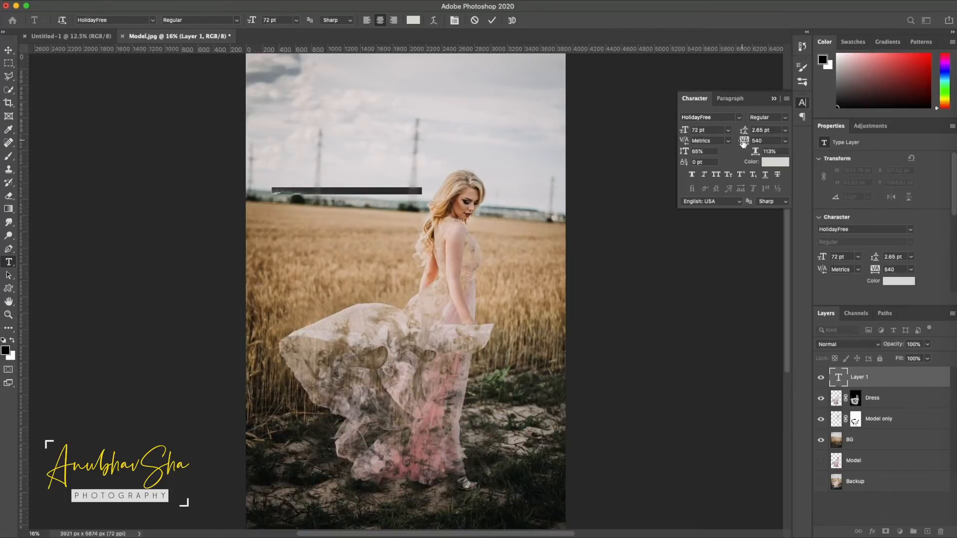
drag(744, 141, 760, 143)
drag(684, 130, 732, 131)
drag(756, 151, 738, 152)
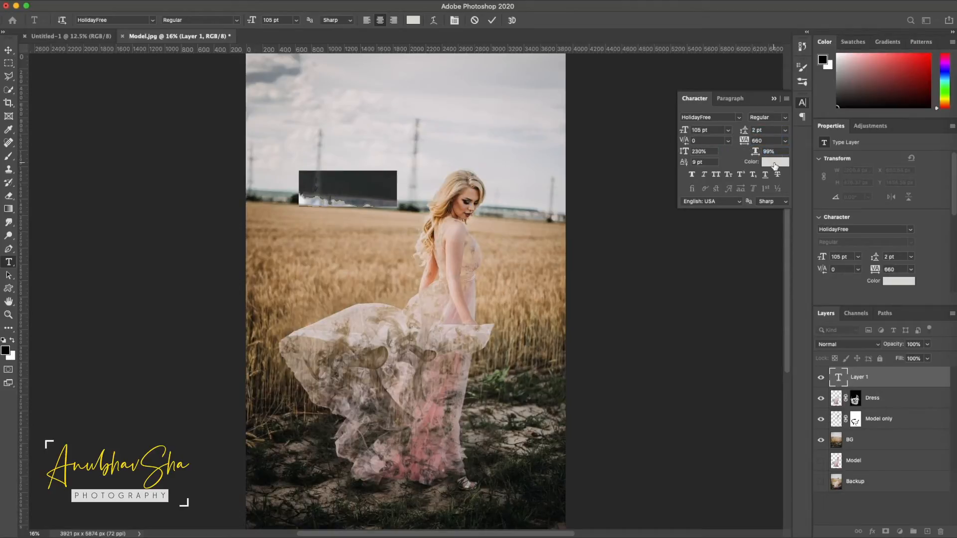
Step: Set the "Dispersion" text's colour to orange ff7200 and its tracking to 960
click(774, 162)
text(ff6600)
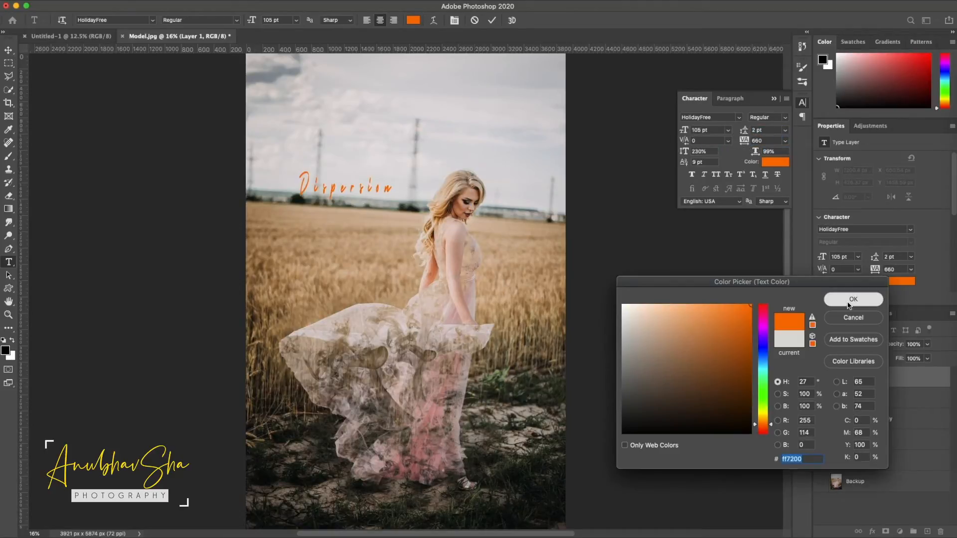
click(854, 299)
Step: Set the Dispersion layer's fill to 0% and add an Inner Bevel with 646% depth and 7 px size
drag(902, 360, 821, 360)
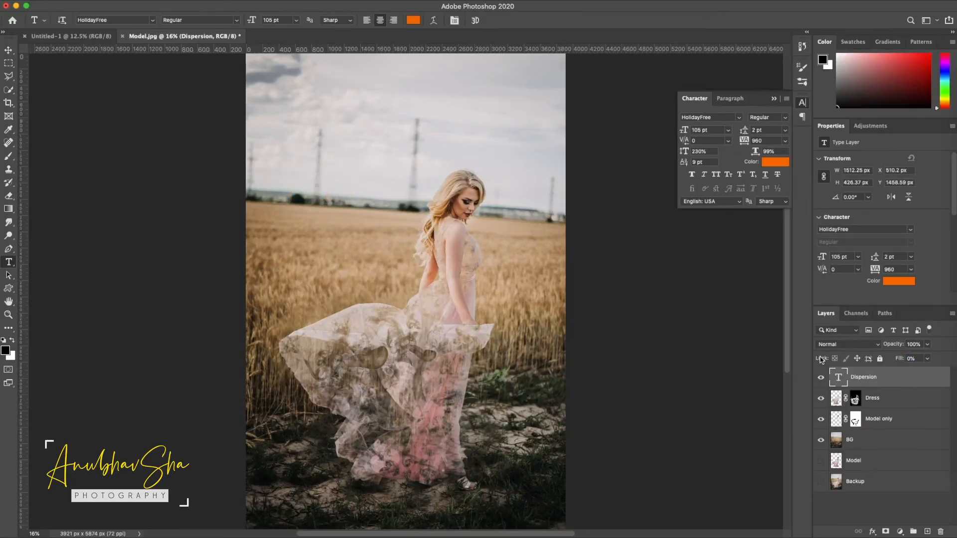
right_click(909, 379)
click(814, 68)
click(591, 245)
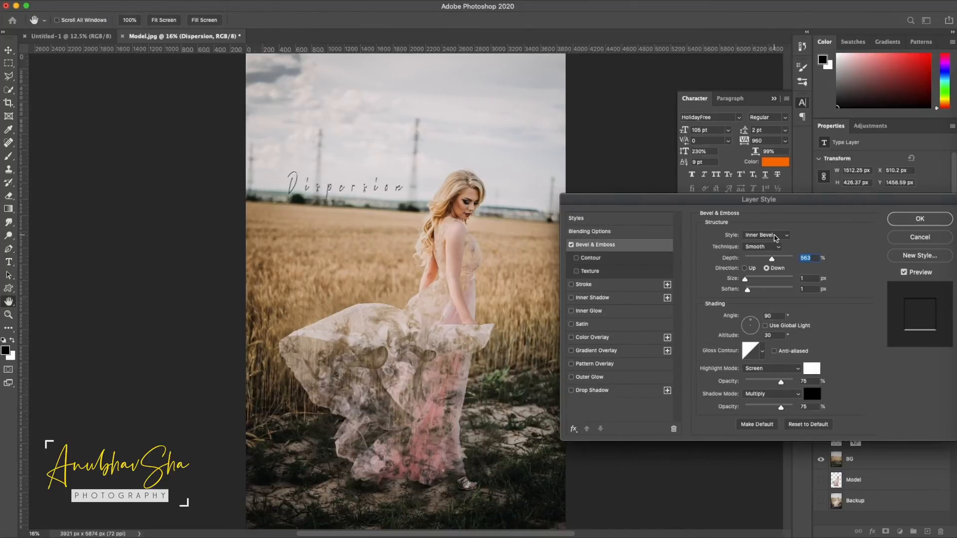
drag(775, 256, 751, 280)
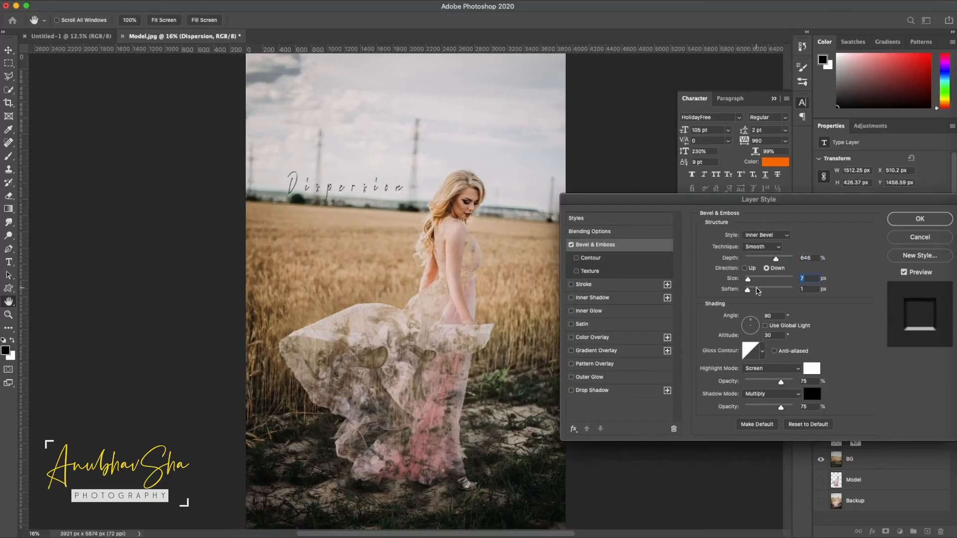
Step: Add an orange Color Overlay to the Dispersion text with the Linear Burn blend mode at 100% opacity
click(587, 339)
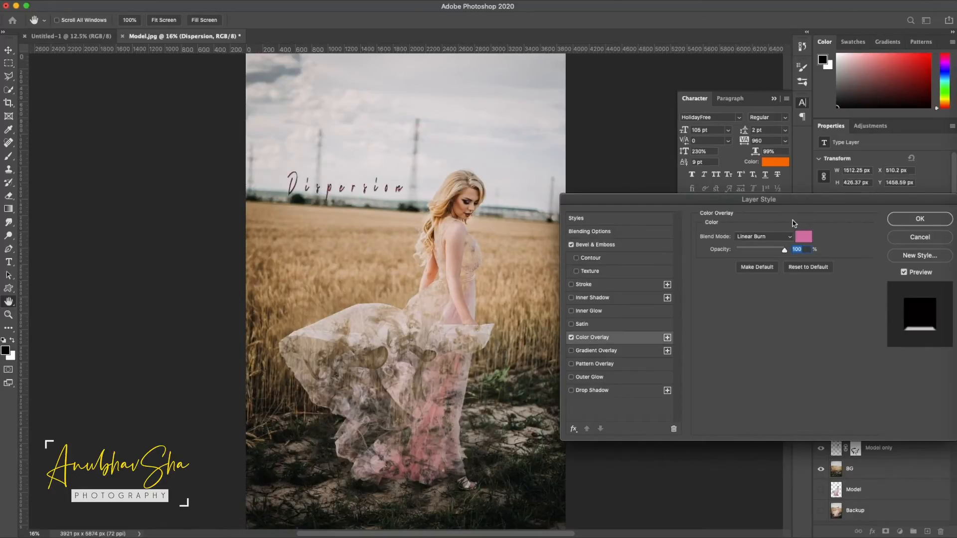
click(810, 240)
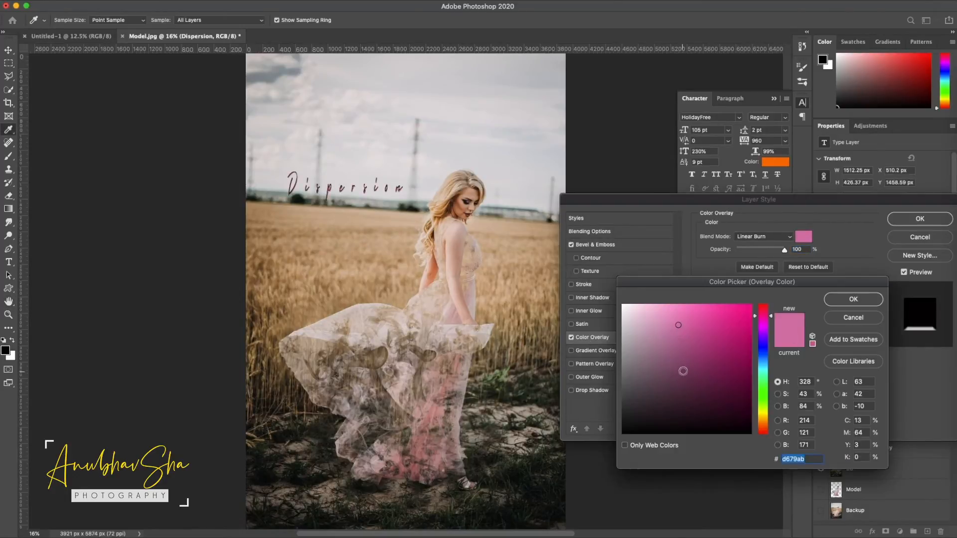
click(763, 425)
click(854, 299)
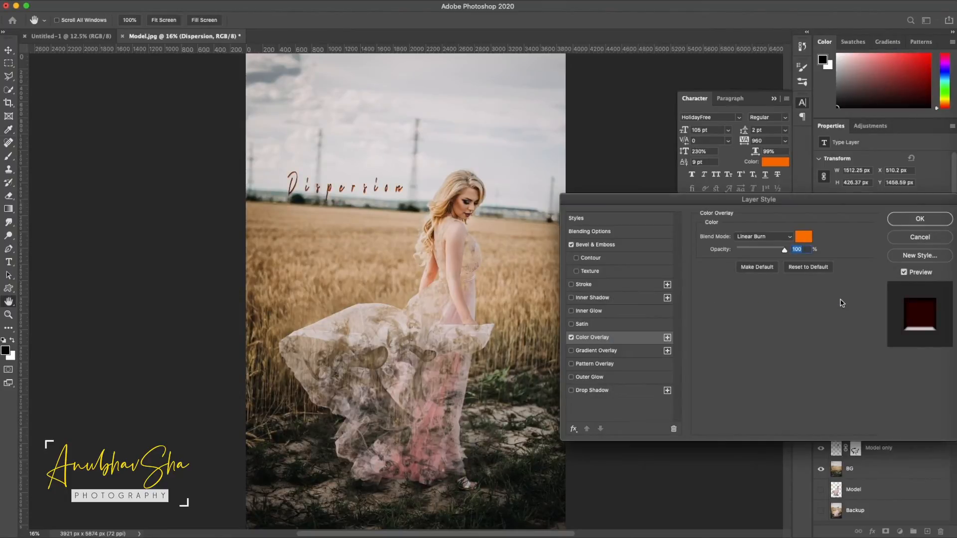
Step: Add a drop shadow to the Dispersion text with 69% opacity, 63 px distance, 5% spread and 43 px size
click(589, 391)
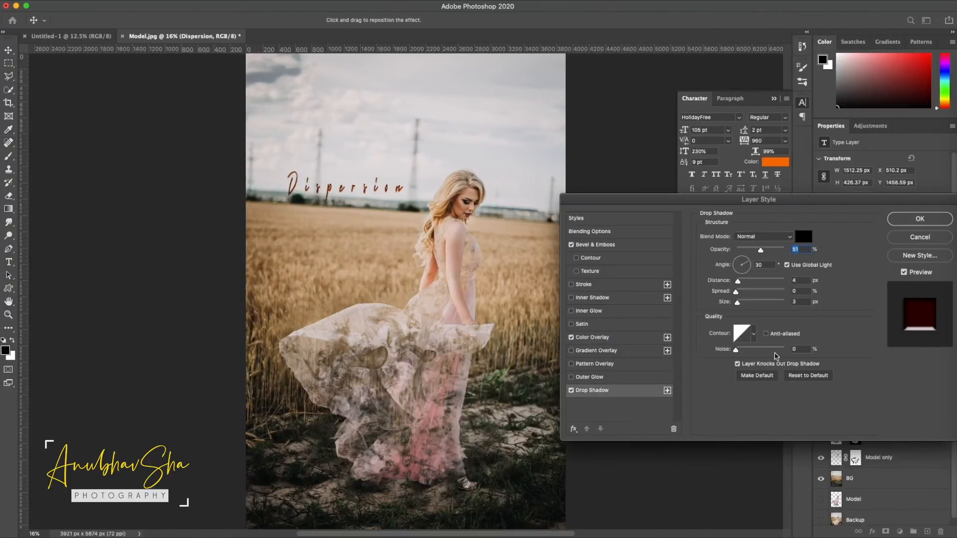
click(752, 281)
drag(762, 283, 738, 291)
drag(738, 302, 748, 303)
drag(761, 251, 769, 250)
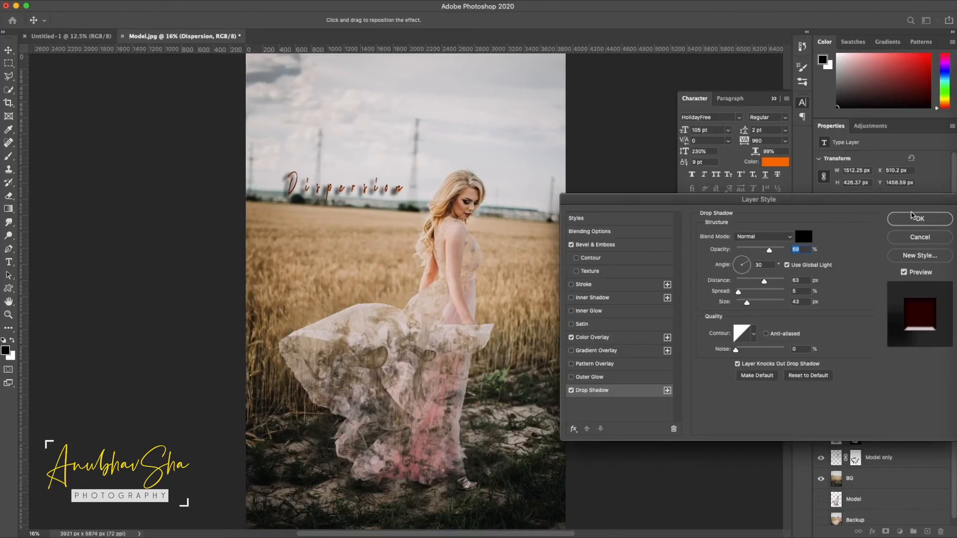
click(926, 220)
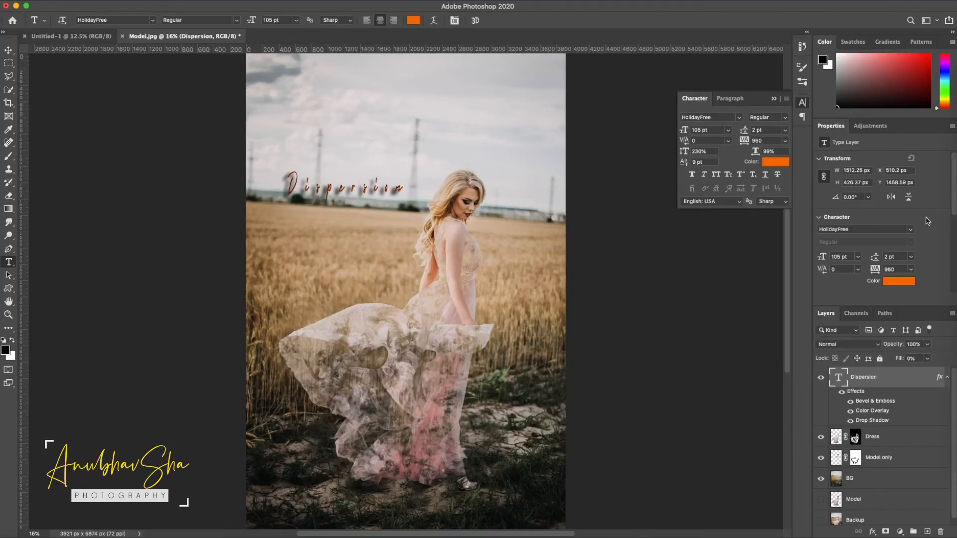
Step: Place the Dispersion layer beneath Model only, then enlarge it across the dress to about 263% by 326%, rotated -8.27°
drag(896, 379, 845, 484)
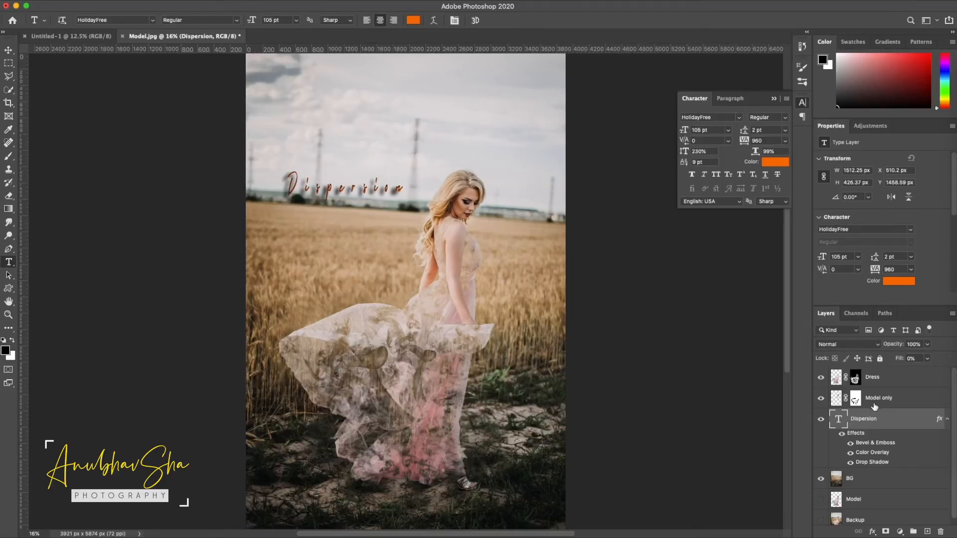
key(super+t)
drag(377, 187, 415, 346)
drag(325, 332, 261, 279)
drag(448, 366, 571, 401)
drag(577, 303, 564, 283)
drag(575, 378, 586, 388)
drag(412, 313, 408, 292)
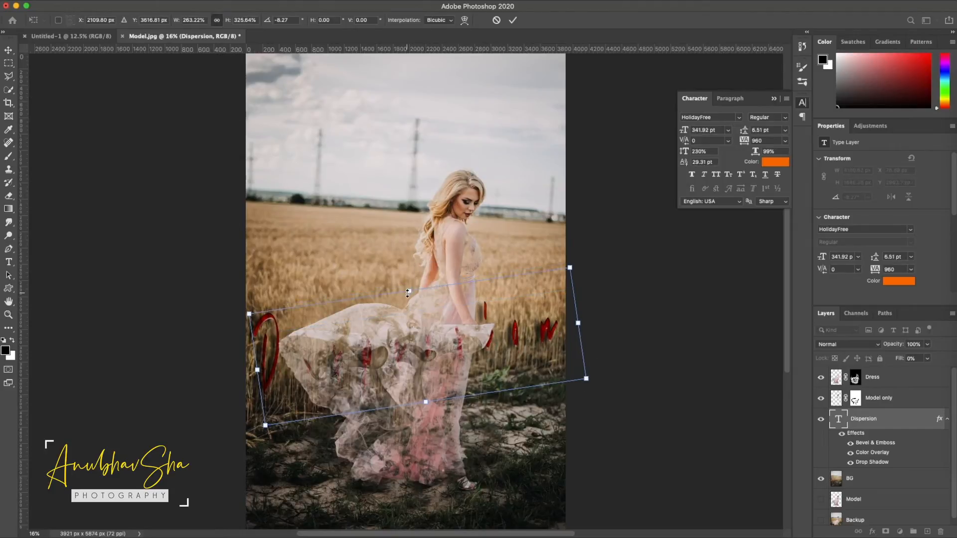
key(Return)
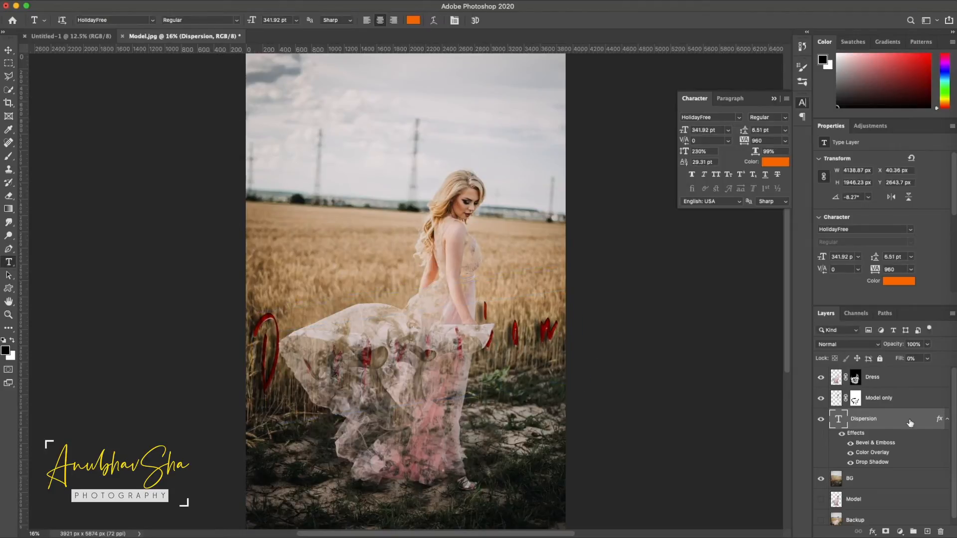
Step: Restyle the Dispersion text with a brighter orange overlay and a drop shadow of 124 px distance and 32 px size
double_click(866, 453)
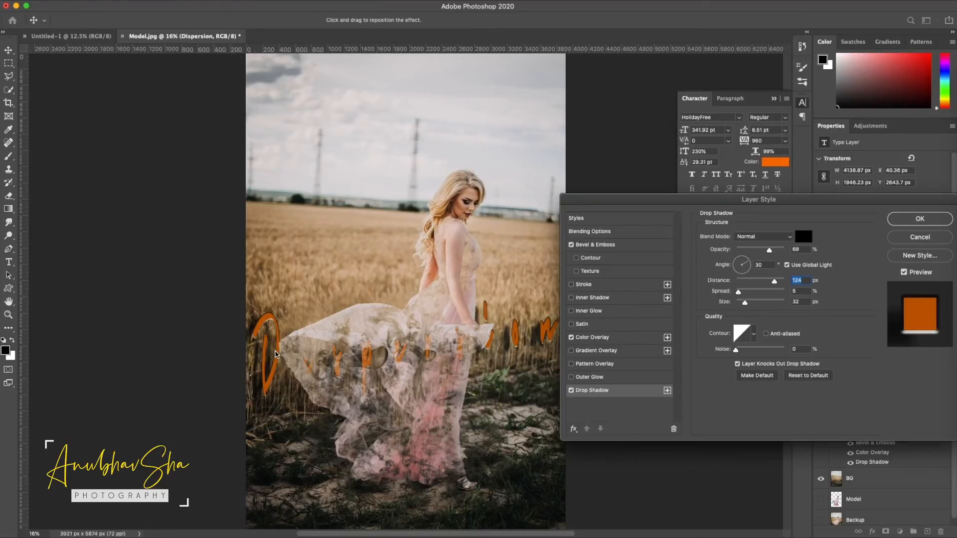
click(907, 221)
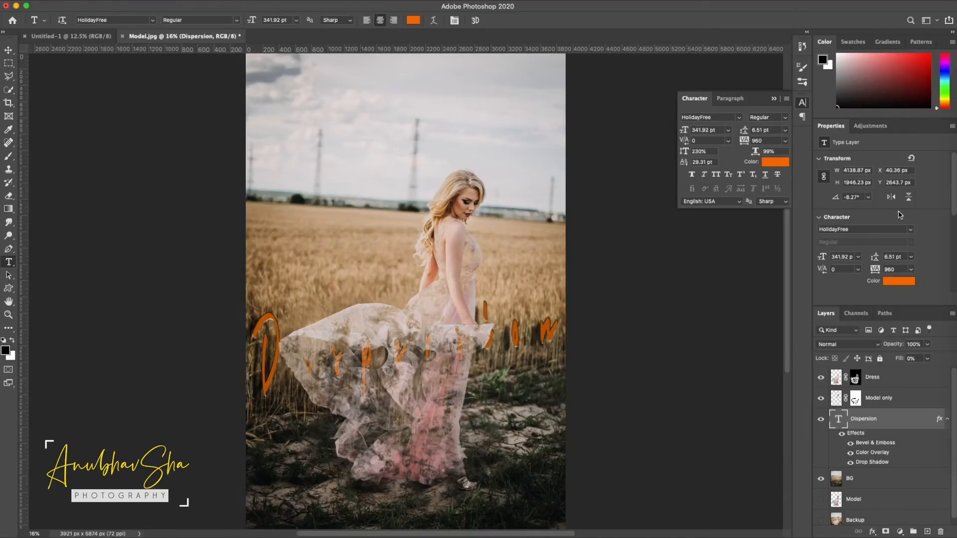
click(803, 103)
Step: Paint white on the Dress mask over the lettering with a 2000 px smoke brush at -157° and 43% opacity
click(855, 377)
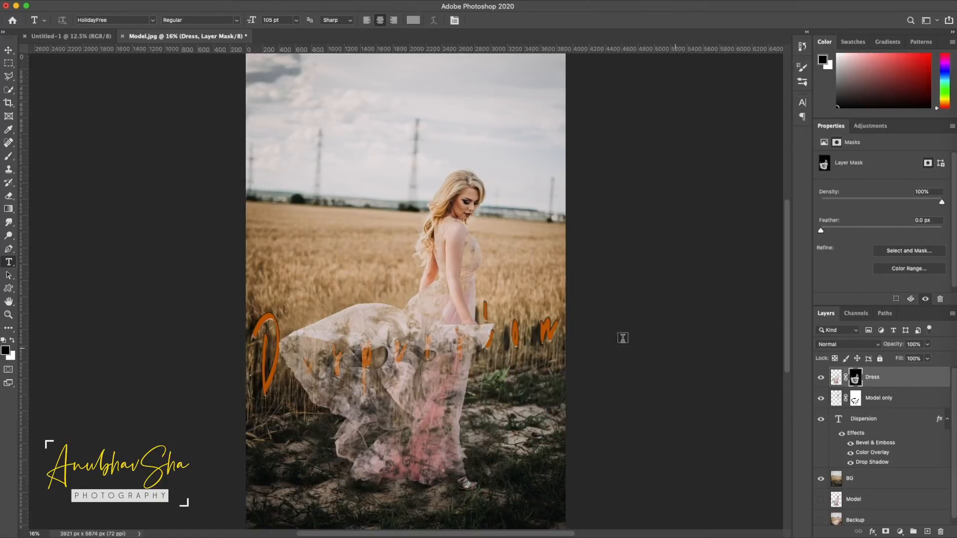
click(45, 21)
click(8, 156)
click(73, 21)
scroll(66, 188, up, 2)
click(114, 167)
click(803, 67)
click(763, 151)
click(740, 186)
key(x)
click(389, 352)
click(391, 352)
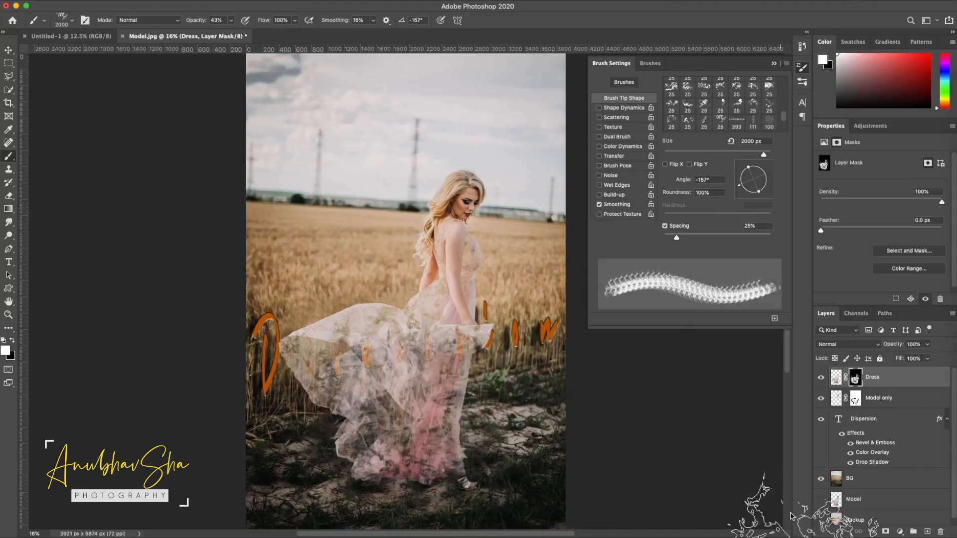
Step: Reveal parts of the letters through the dress by painting black on its mask with a 414 px smoke brush at 45° and -173°
key(x)
click(397, 353)
key(bracketleft)
key(bracketleft)
key(bracketleft)
click(396, 354)
click(688, 106)
click(396, 394)
click(764, 168)
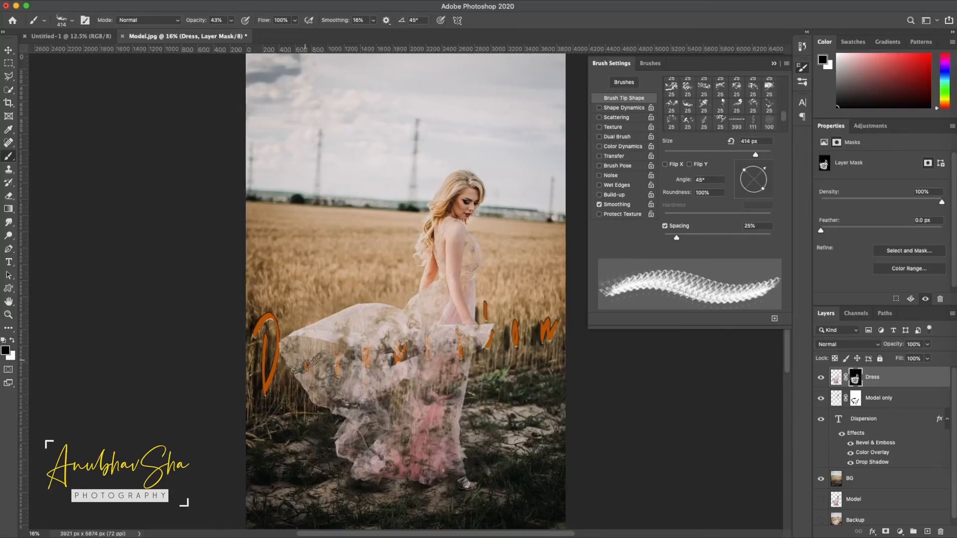
click(743, 181)
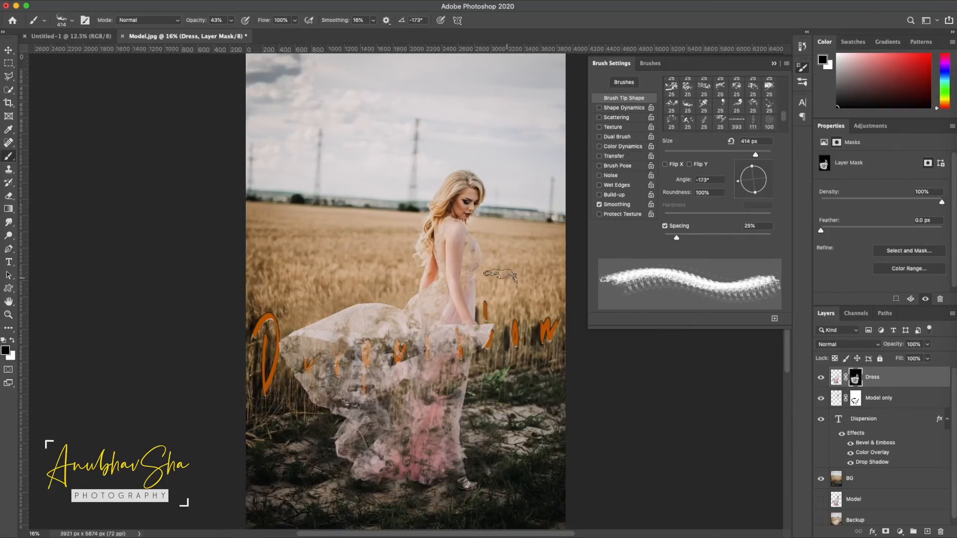
Step: Add a new layer above Dress and set up the Rectangle tool in Shape mode with no fill and an orange stroke
click(928, 531)
key(u)
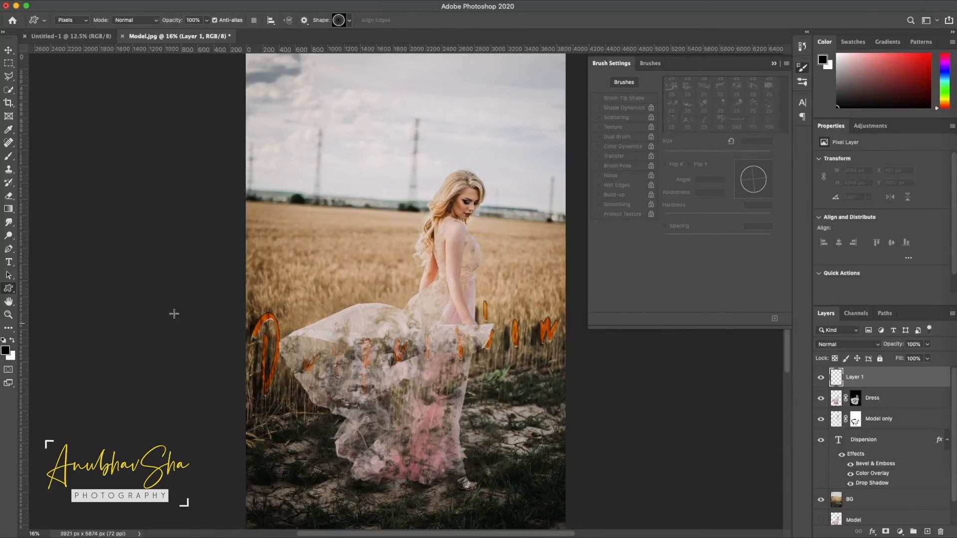
right_click(9, 288)
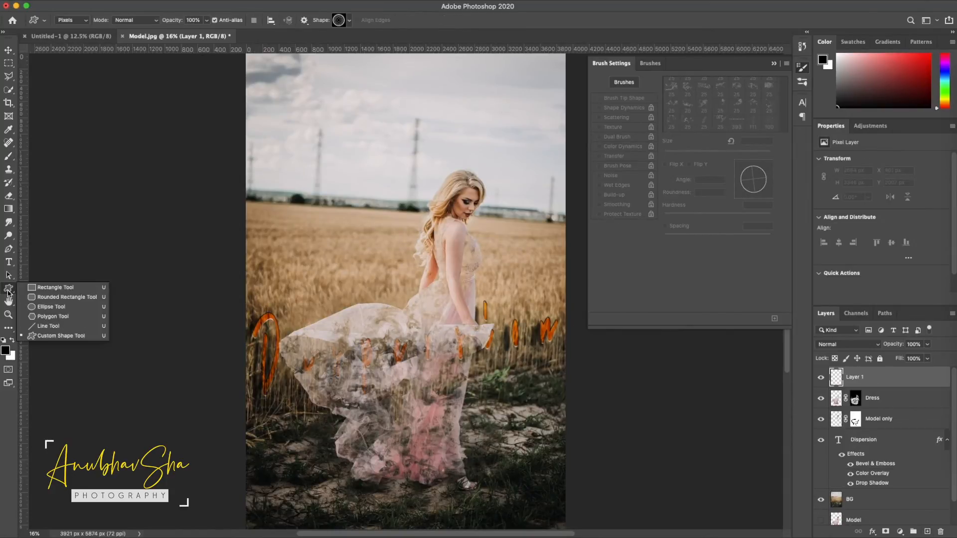
click(54, 292)
click(70, 20)
click(72, 13)
click(73, 19)
click(74, 13)
click(111, 20)
click(55, 42)
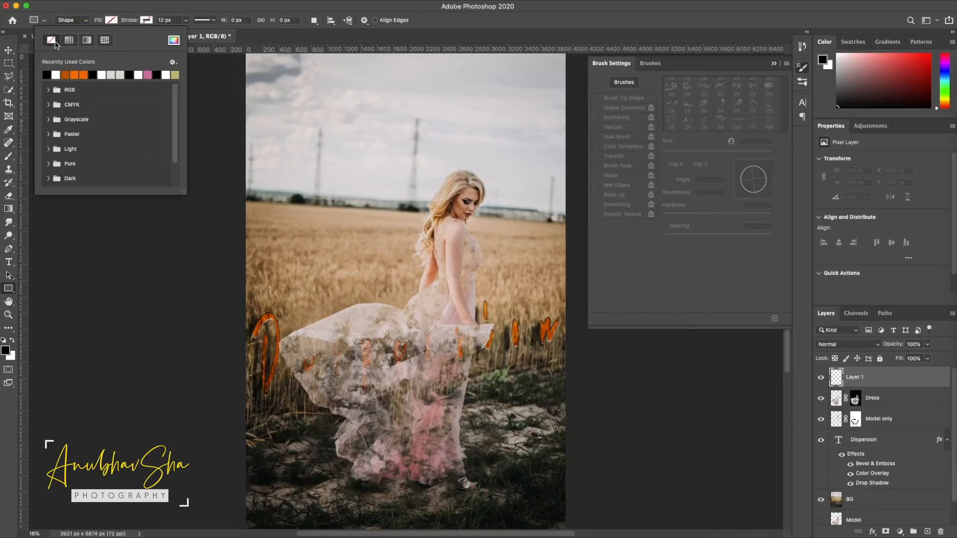
click(146, 20)
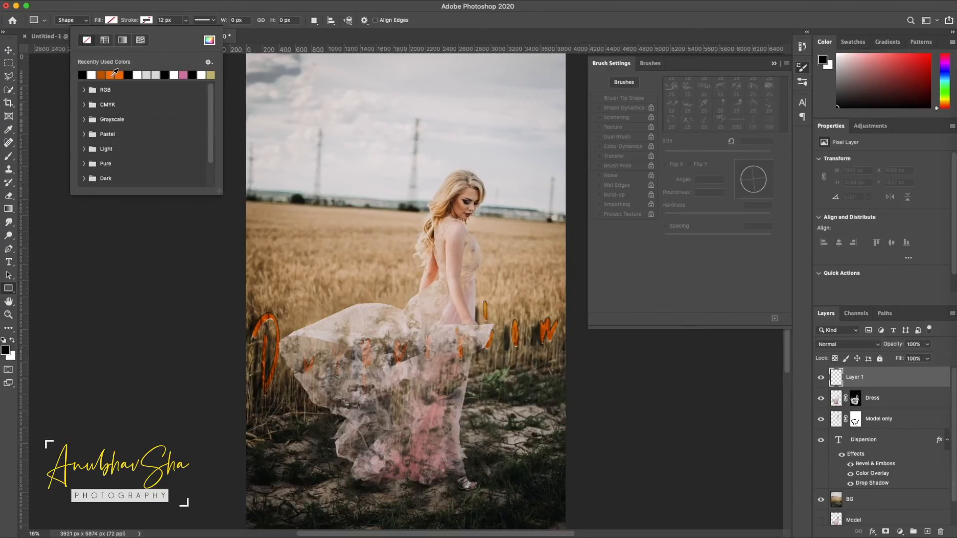
click(115, 74)
Step: Draw a tall rectangle over the model's dress and scale it to 88.32%, about 1715 by 3144 px
mouse_move(353, 230)
mouse_down()
mouse_move(388, 275)
mouse_move(469, 474)
mouse_move(511, 520)
mouse_up()
key(ctrl+t)
drag(510, 229, 500, 253)
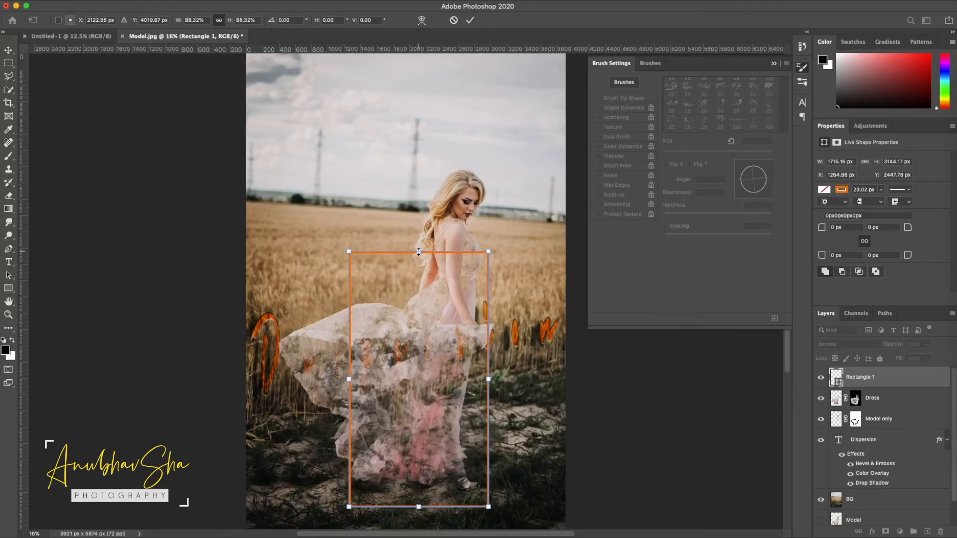
key(Return)
Step: Set the rectangle's stroke width to 60 px and place its layer directly beneath Model only
click(186, 20)
drag(186, 34, 198, 37)
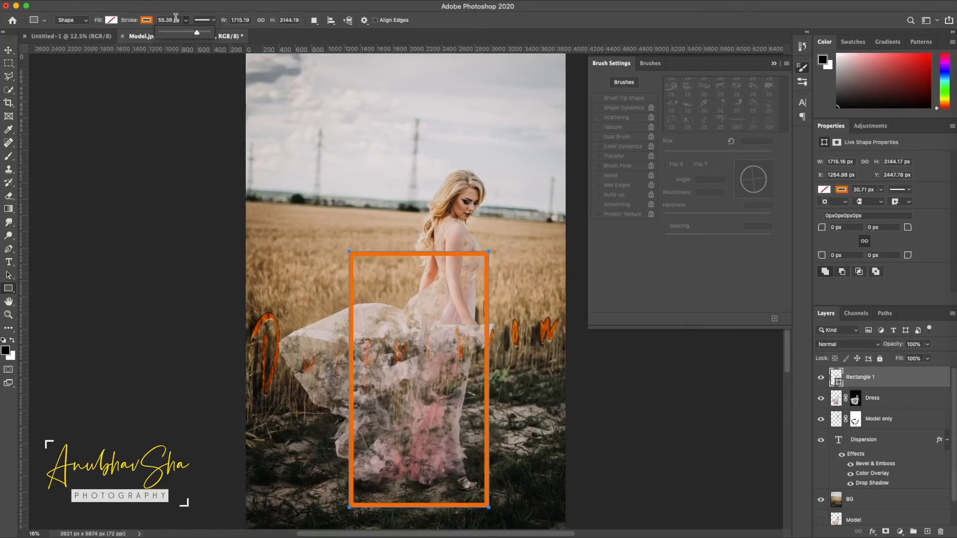
click(176, 20)
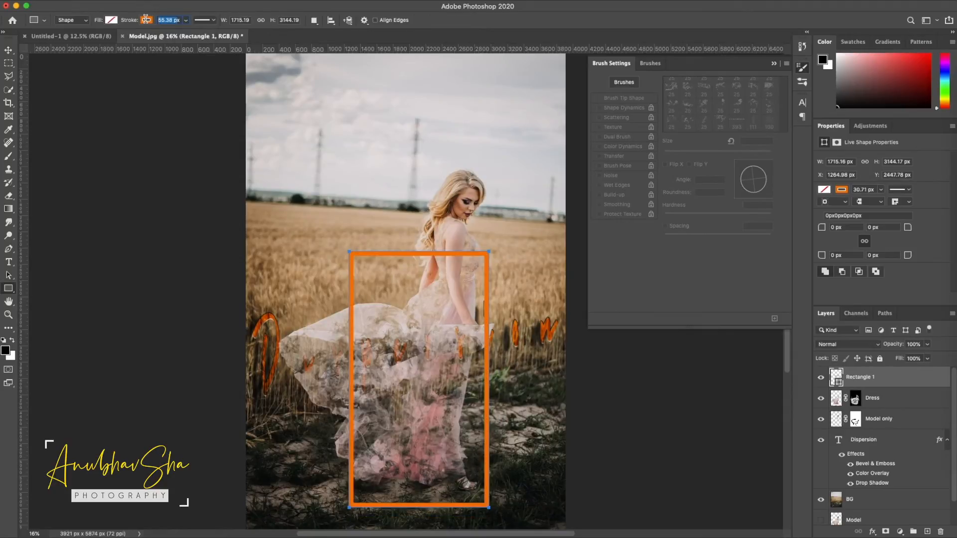
text(60)
key(Return)
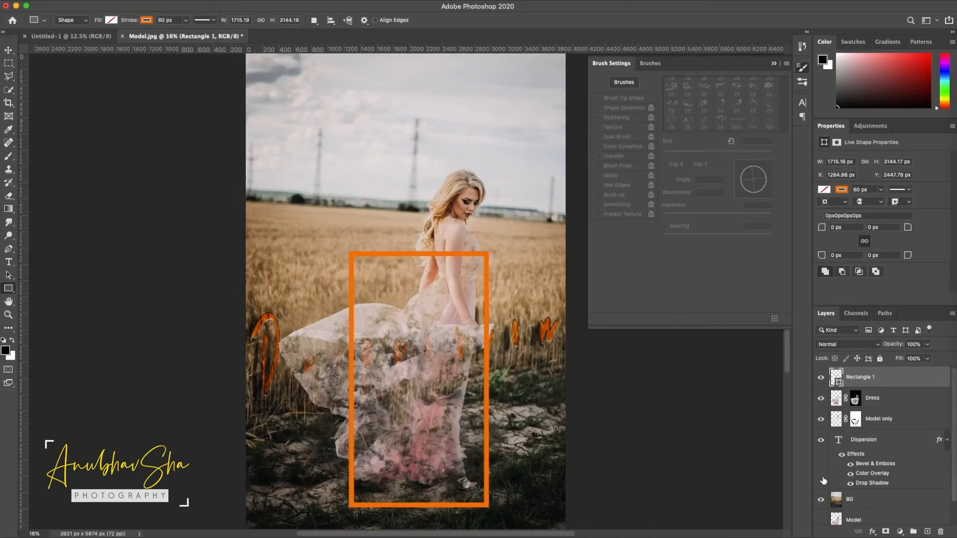
drag(892, 381, 898, 438)
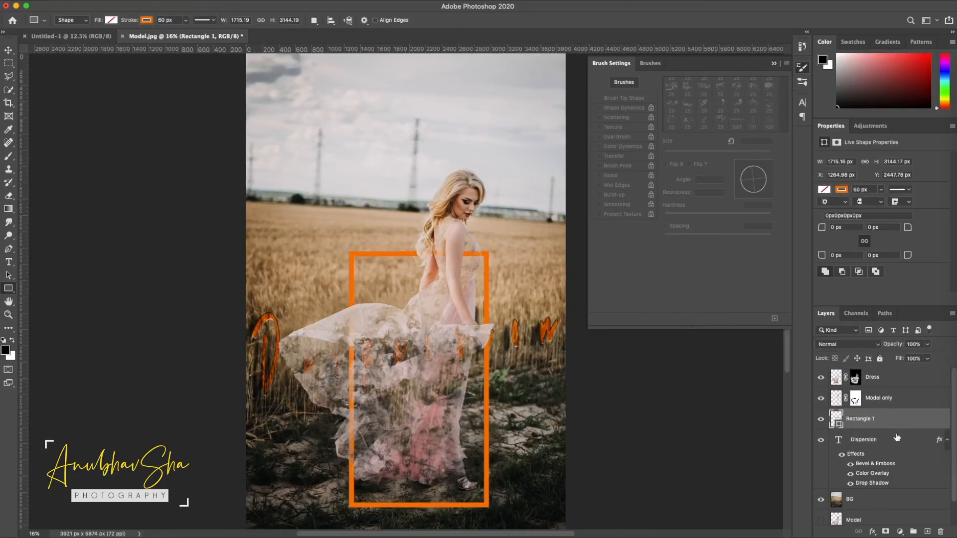
Step: Restore the dress's lower trailing edge by painting white on the Dress mask at 100% brush opacity
click(855, 378)
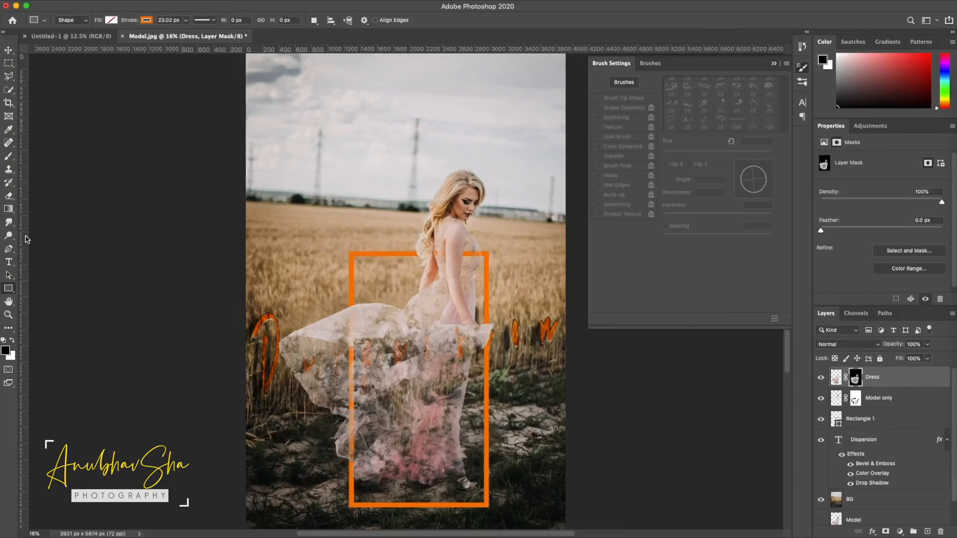
key(b)
key(x)
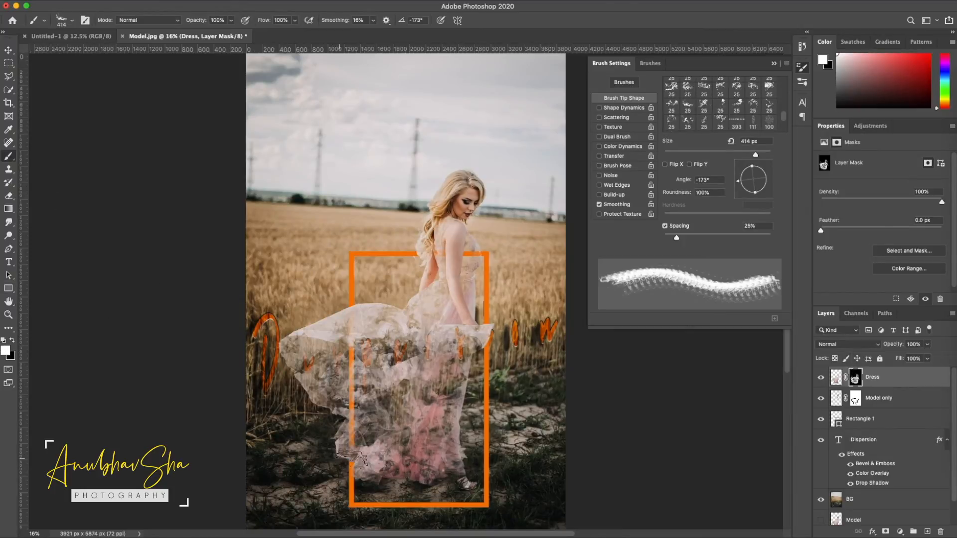
mouse_move(345, 446)
mouse_down()
mouse_move(370, 457)
mouse_move(353, 453)
mouse_move(352, 419)
mouse_move(356, 448)
mouse_move(314, 413)
mouse_up()
Step: Paint black on the Dress mask to reveal more of the lettering, using brush angles of -132° and 84° and varying sizes
key(x)
key(period)
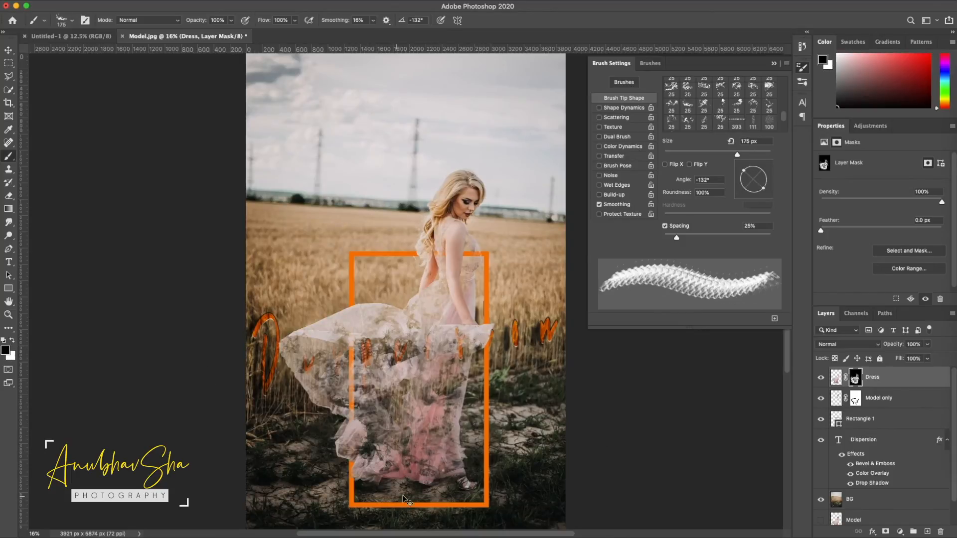
key(period)
key(x)
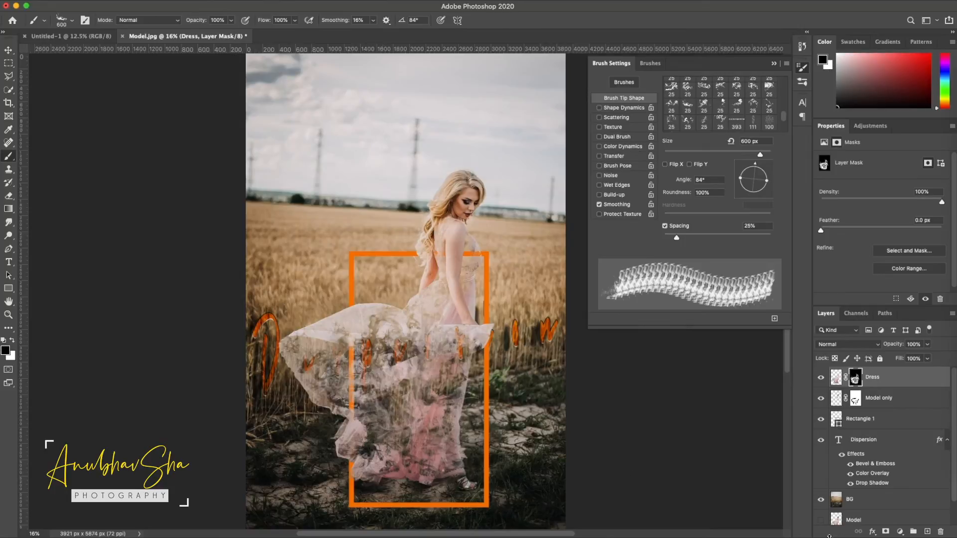
key(bracketleft)
key(bracketleft)
key(bracketleft)
key(bracketleft)
key(bracketleft)
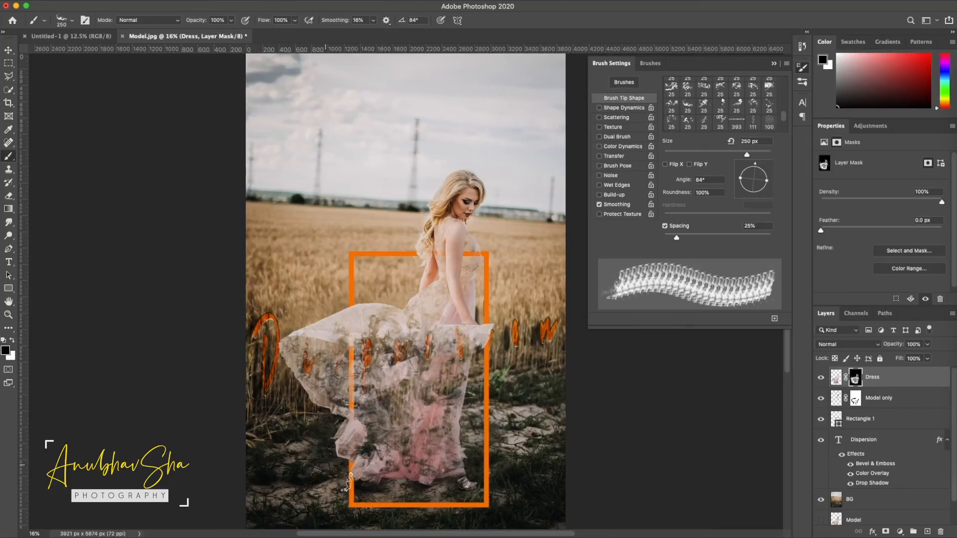
Step: Set the smoke brush to 300 px, an 11° angle and 54% opacity
drag(756, 164, 770, 176)
key(bracketright)
key(bracketright)
key(bracketright)
key(bracketright)
key(bracketright)
key(bracketright)
key(bracketright)
key(bracketright)
key(bracketright)
key(bracketleft)
key(bracketleft)
key(bracketleft)
key(bracketleft)
key(bracketleft)
key(bracketleft)
key(bracketleft)
key(bracketleft)
key(5)
key(4)
Step: Restore the dress's bodice over the orange frame by painting white on the Dress mask
key(super+equal)
key(super+equal)
key(super+equal)
drag(467, 290, 372, 385)
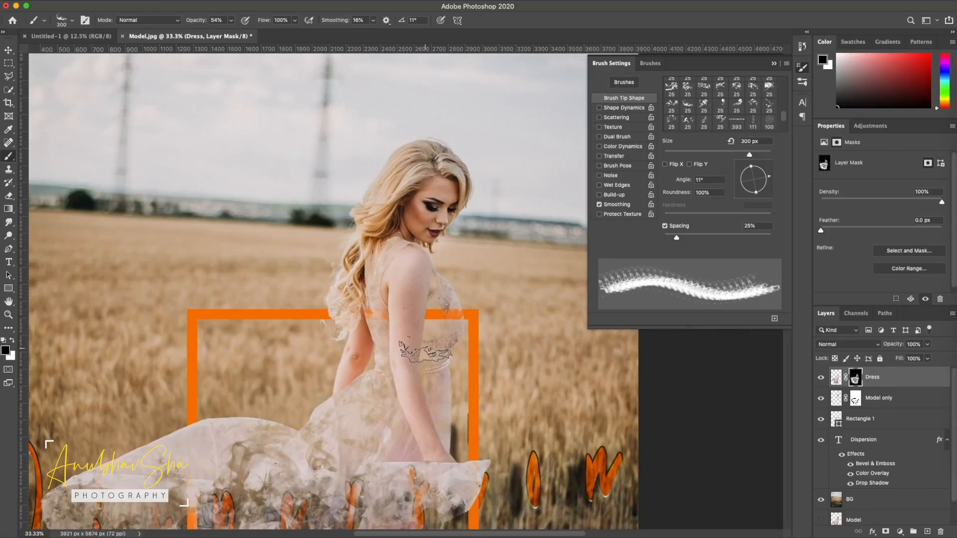
key(x)
scroll(354, 491, down, 5)
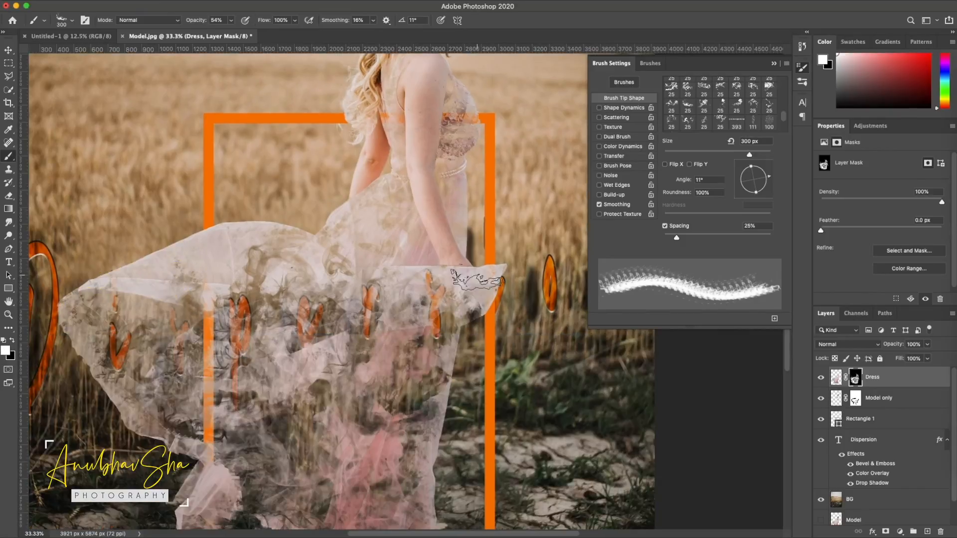
key(super+0)
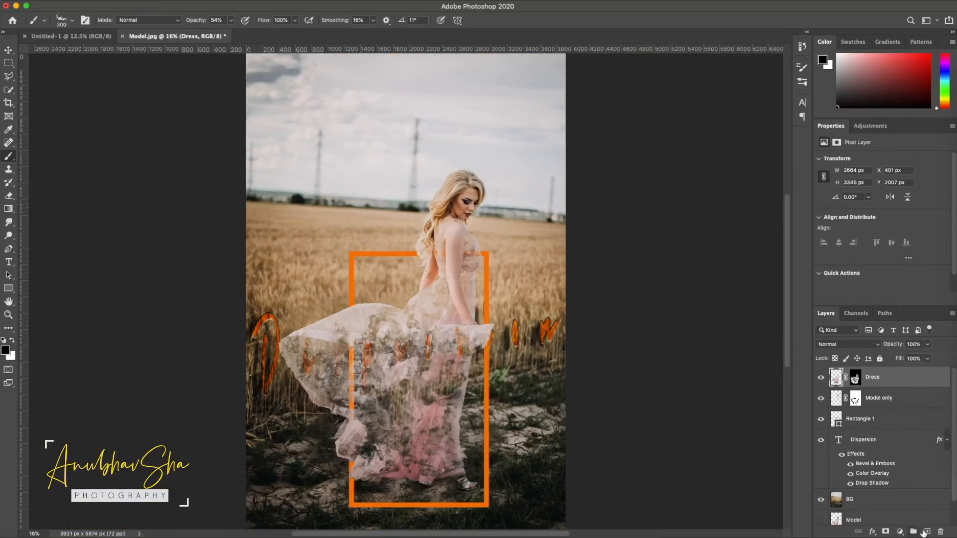
Step: Add a Levels adjustment above the Dress layer with a black input level of 15 and a white input level of 235
click(900, 532)
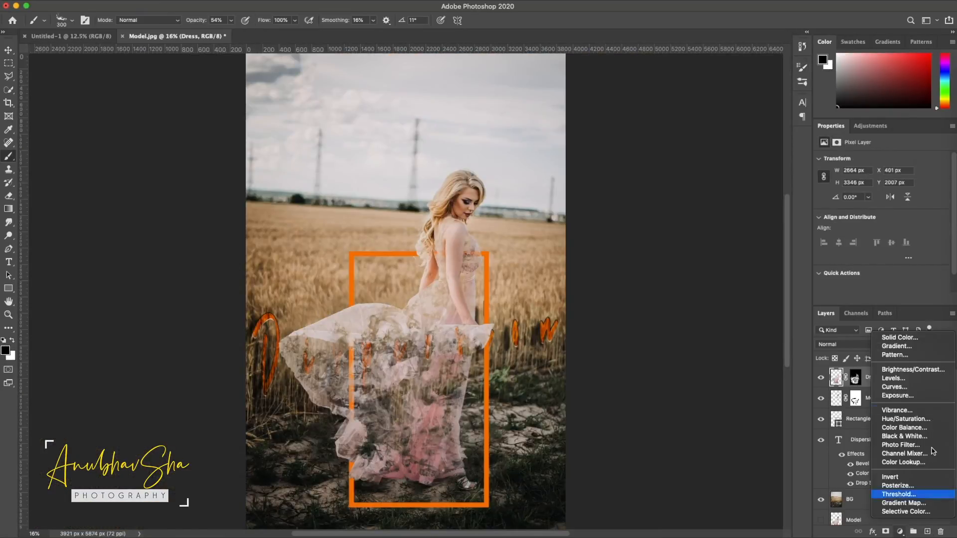
click(896, 382)
drag(834, 234, 840, 238)
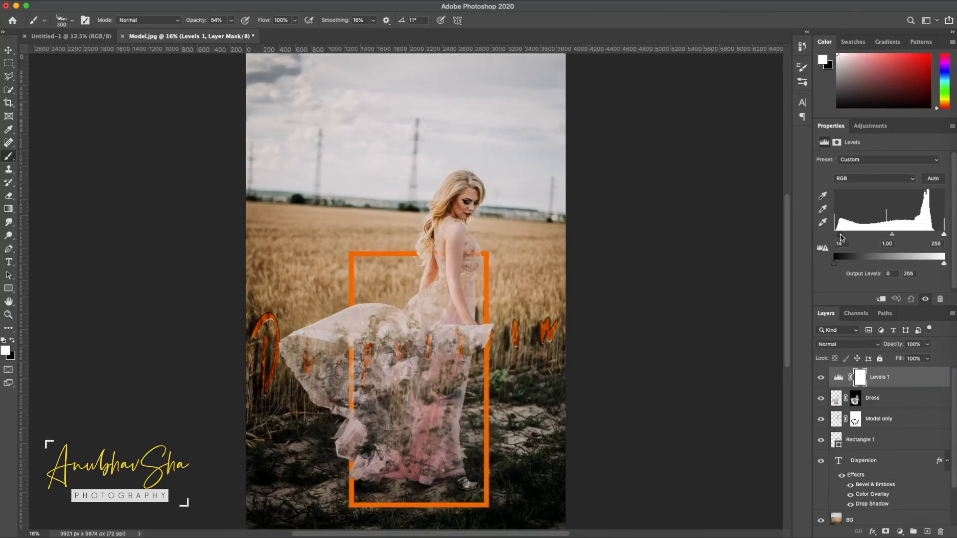
drag(944, 234, 935, 234)
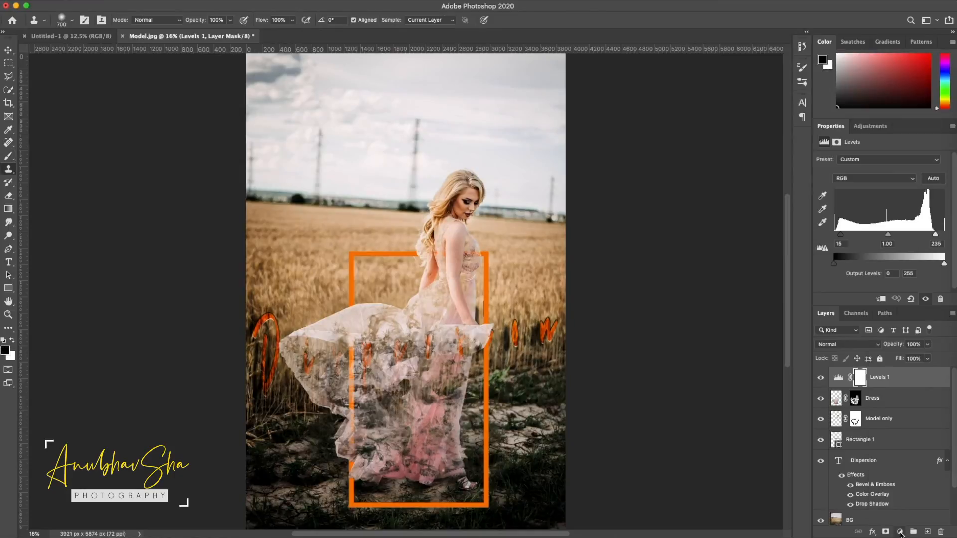
Step: Add a Curves adjustment, shaping the midtones and highlights of the RGB curve and fine-tuning the individual color channels
click(900, 532)
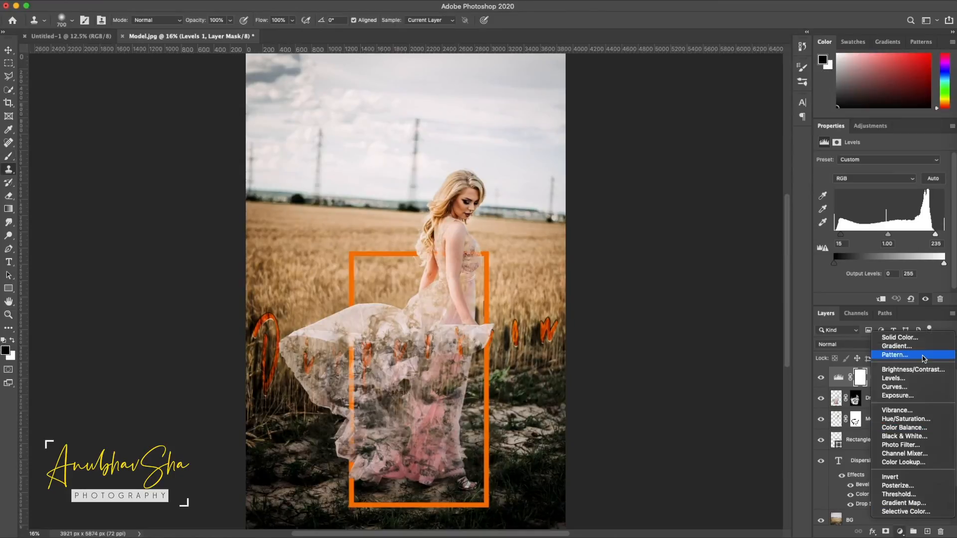
click(916, 387)
drag(892, 235, 877, 241)
drag(913, 208, 916, 215)
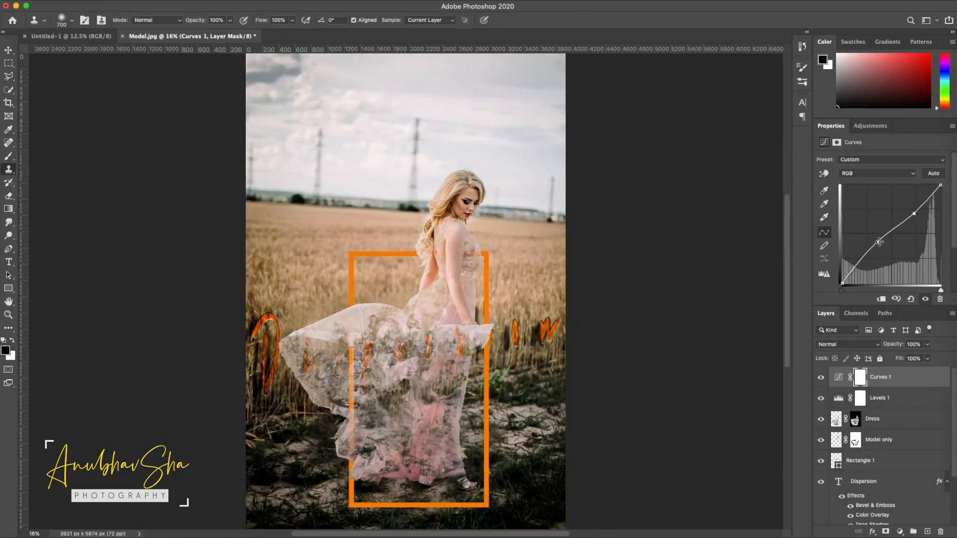
click(879, 173)
click(879, 194)
click(881, 174)
click(881, 184)
Step: Stamp all visible layers into a new layer above Curves 1 and open it in the Camera Raw filter
click(905, 378)
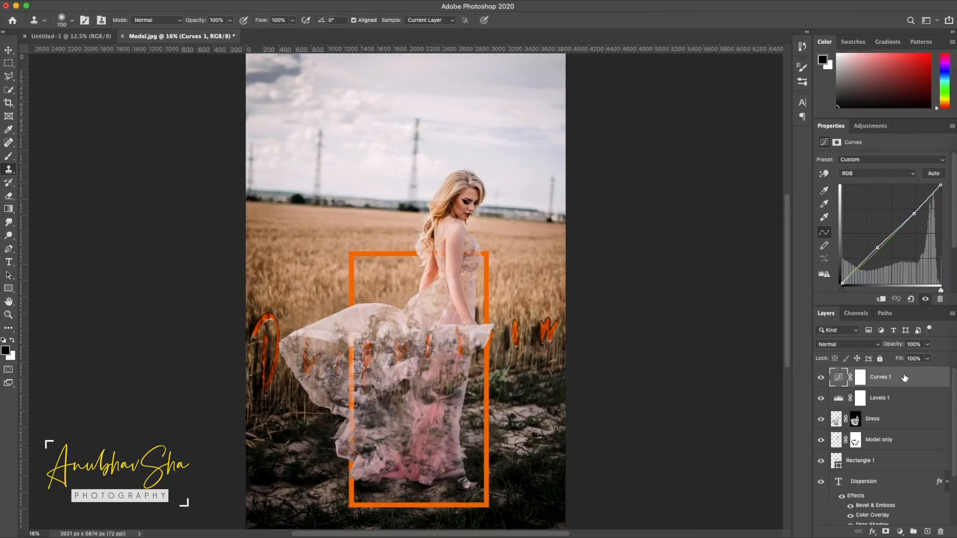
key(super+alt+shift+e)
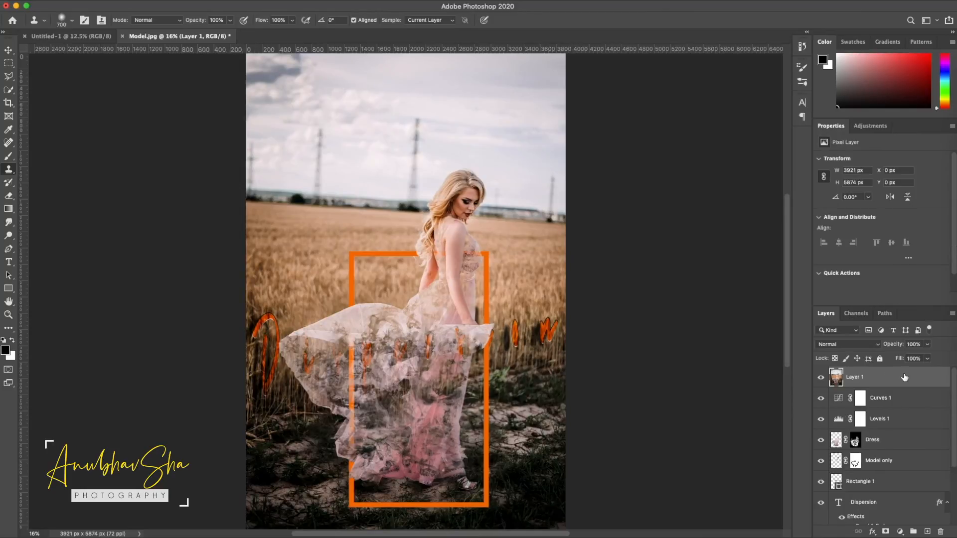
click(242, 1)
click(249, 40)
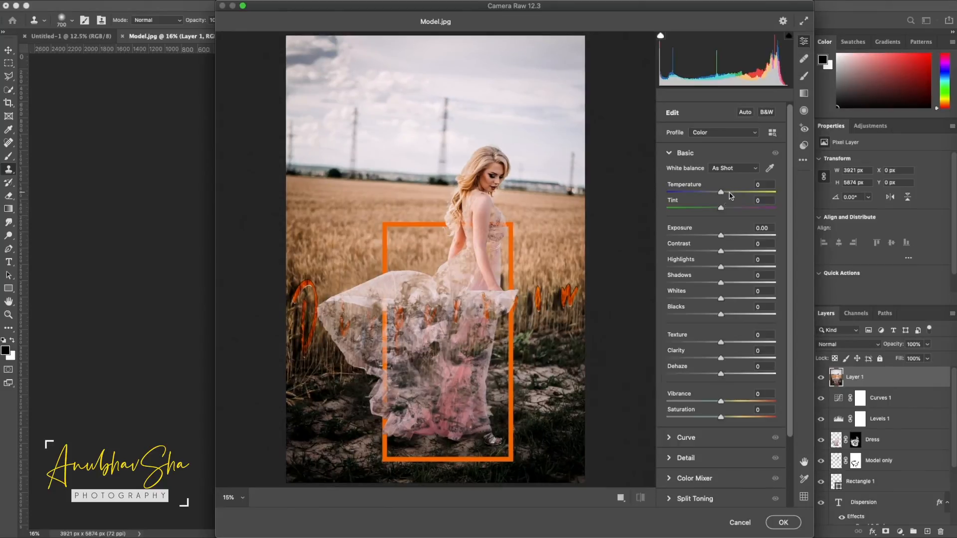
Step: Lower the highlights and blacks, raise the whites, set vignetting to -22 and apply the Camera Raw filter
drag(721, 236, 715, 267)
drag(721, 283, 725, 299)
drag(721, 315, 715, 314)
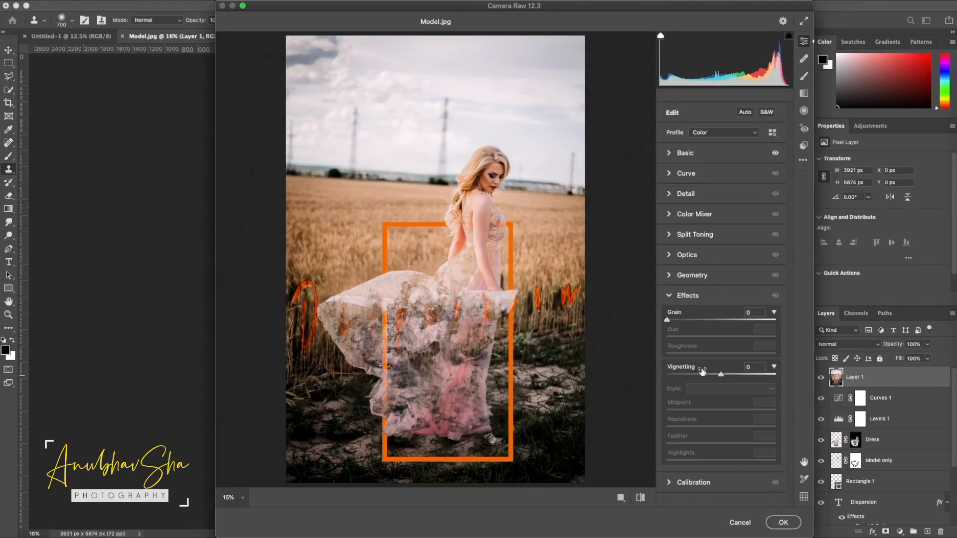
drag(713, 378, 711, 376)
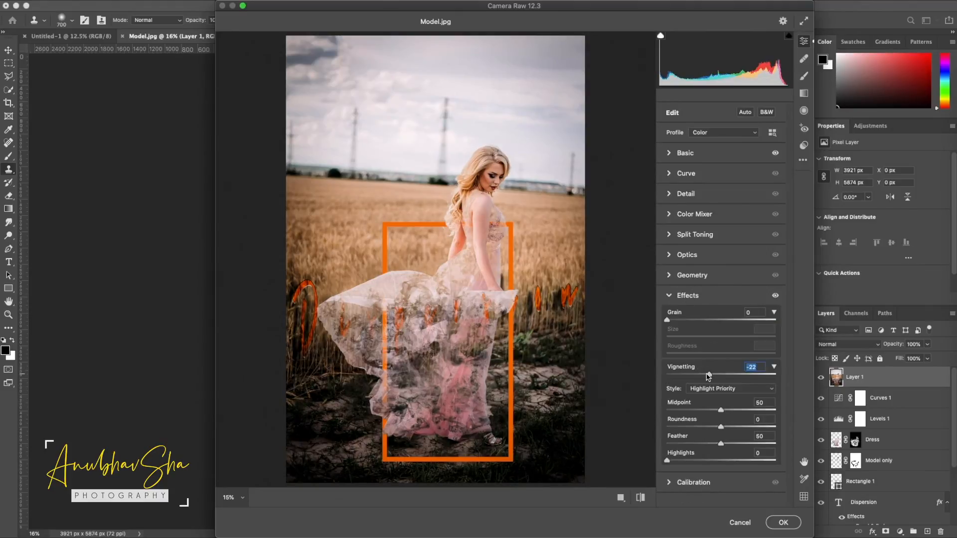
click(787, 524)
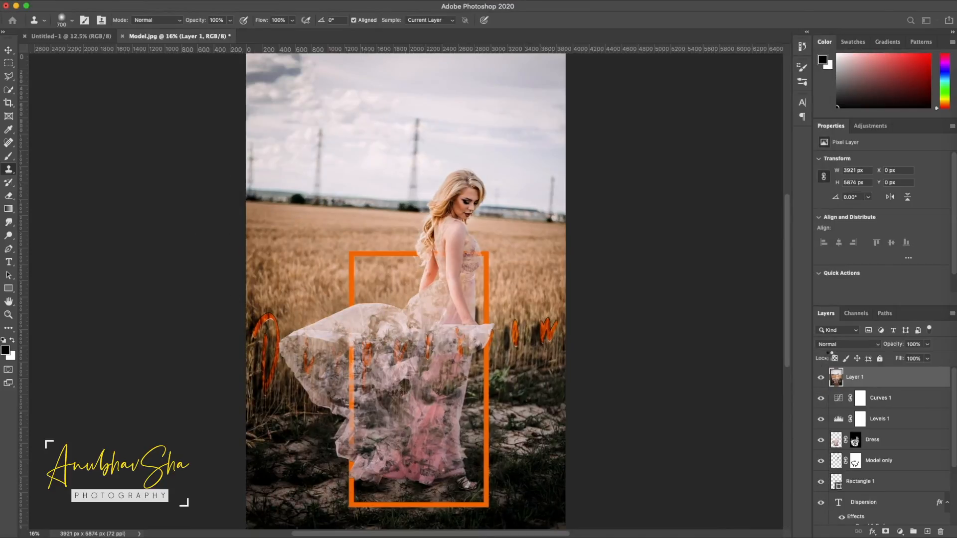
Step: Toggle the visibility of Layer 1 to compare the image before and after the Camera Raw grading
click(821, 380)
click(821, 380)
click(821, 380)
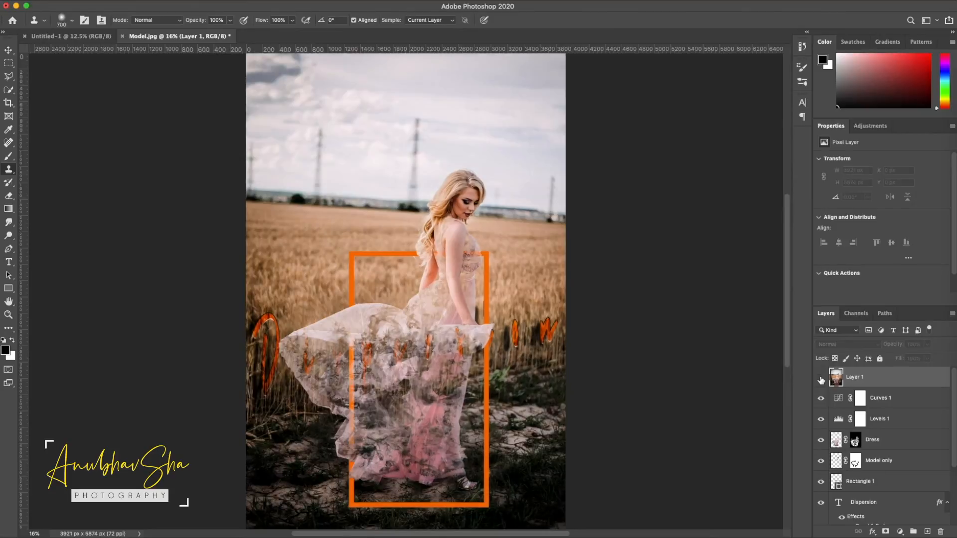
click(821, 381)
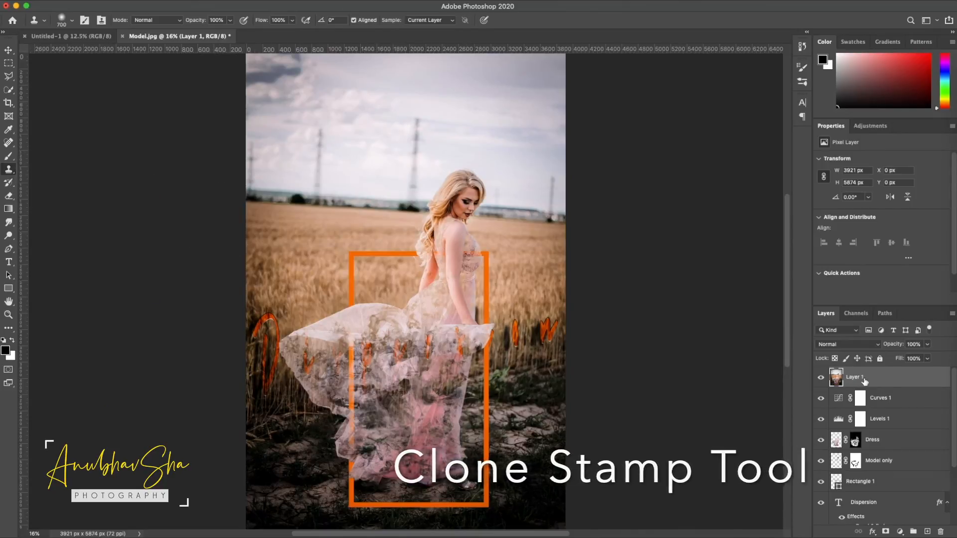
Step: Clone clean sky over the tall pylon behind the model's head on Layer 1 with the Clone Stamp
mouse_move(417, 123)
mouse_down()
mouse_move(411, 154)
mouse_move(389, 152)
mouse_move(423, 184)
mouse_up()
alt+click(387, 138)
click(434, 130)
Step: Reduce the Clone Stamp size and clone out the small pylon near the horizon on the side the model faces
key(bracketleft)
key(bracketleft)
key(bracketleft)
key(bracketleft)
alt+click(384, 178)
click(551, 189)
alt+click(546, 190)
drag(557, 184, 553, 200)
click(552, 205)
click(502, 195)
Step: Clone out the two remaining pylons behind the model's back, sampling the sky and horizon beside them
click(319, 135)
alt+click(337, 136)
drag(320, 148, 319, 176)
alt+click(281, 174)
drag(253, 152, 253, 169)
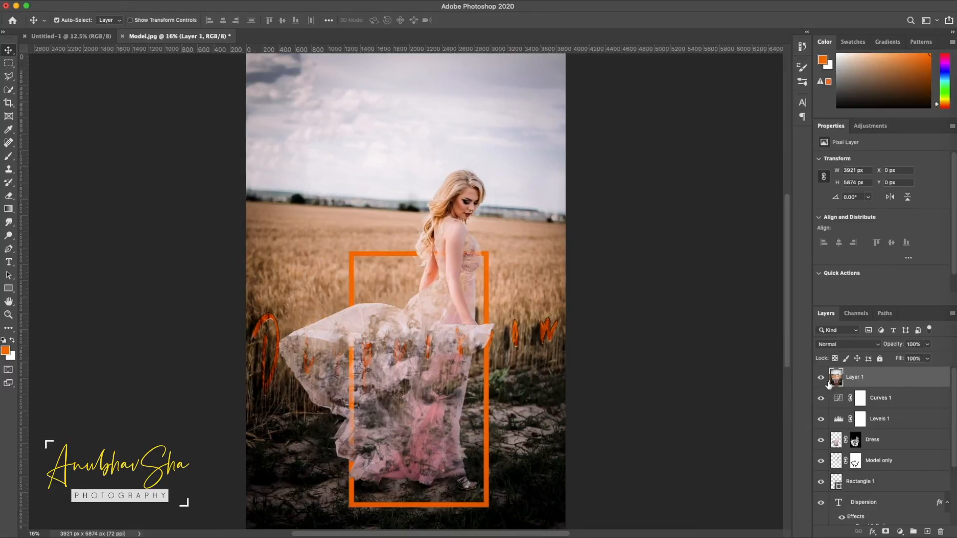
Step: Compare the finished composite with the original photo by repeatedly isolating the Backup layer and restoring the other layers
scroll(859, 463, down, 4)
alt+click(821, 515)
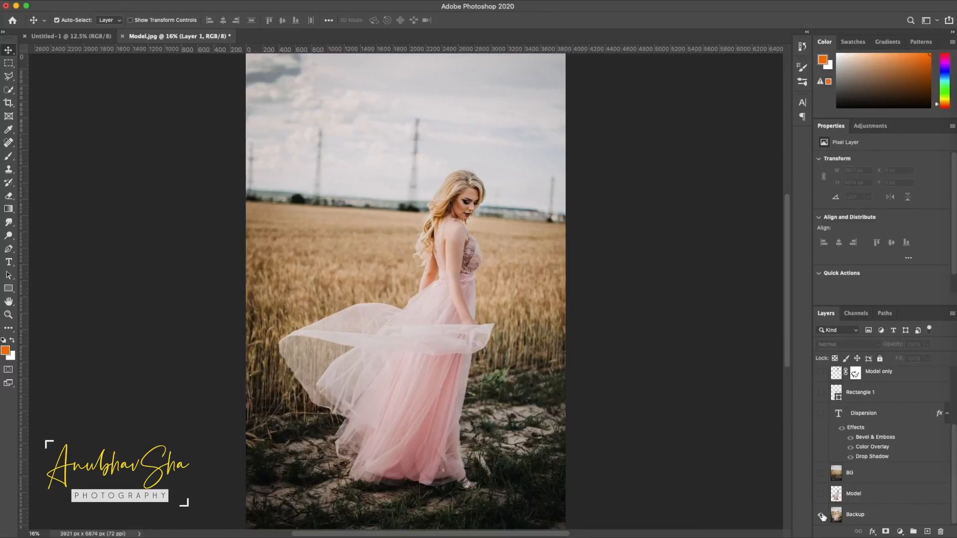
alt+click(822, 515)
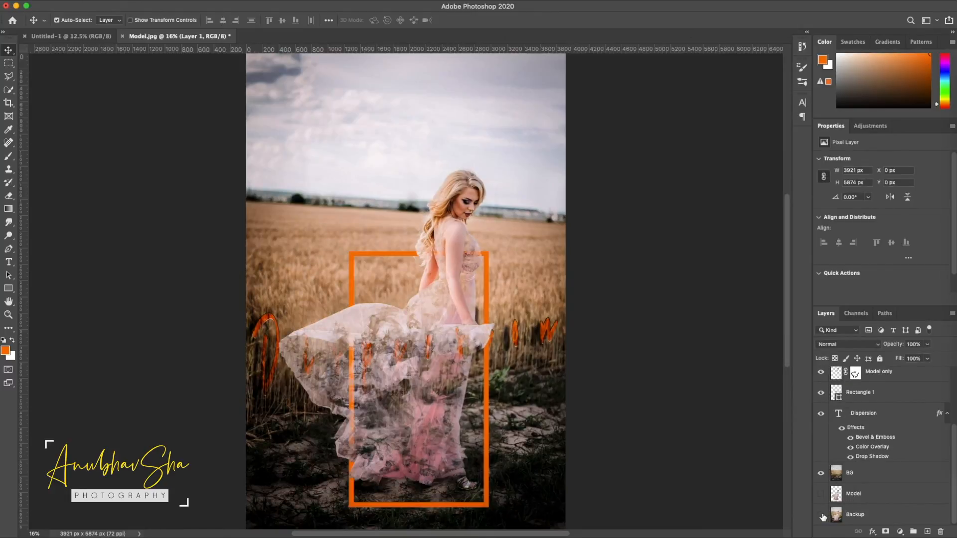
alt+click(821, 516)
alt+click(822, 516)
alt+click(822, 516)
alt+click(822, 515)
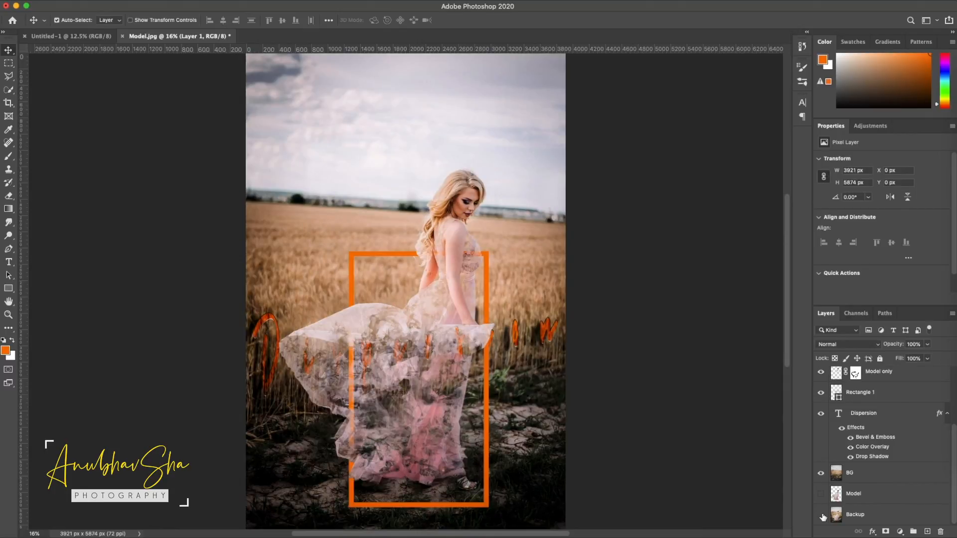